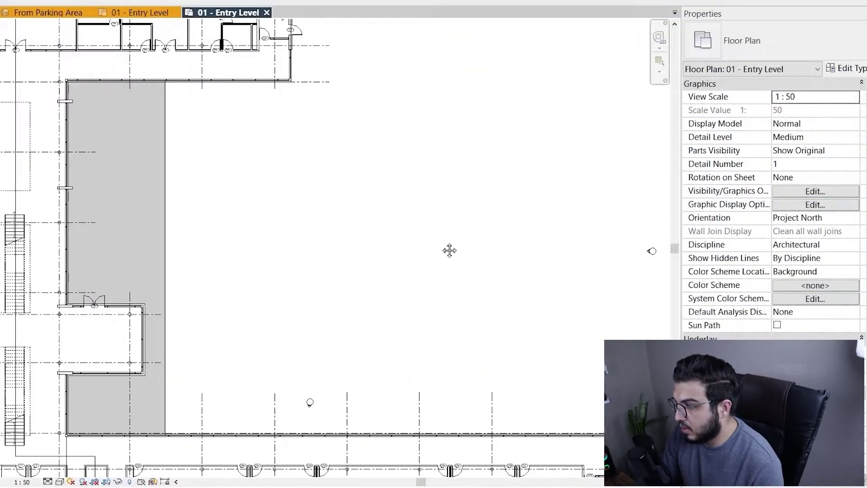
# Compare the plain entry-level floor plan with the 2.rvt version that has coloured rooms, room tags and a room legend
pyautogui.scroll(-1, 447, 284)
pyautogui.scroll(-5, 459, 265)
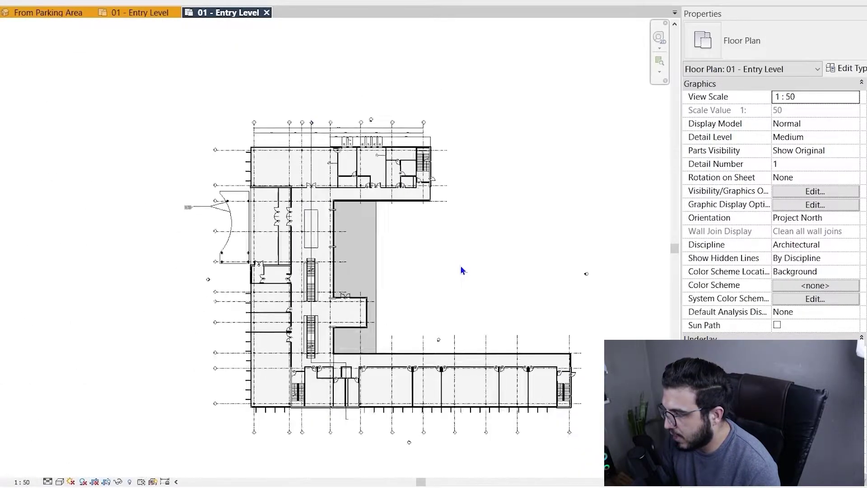
pyautogui.moveTo(411, 277); pyautogui.dragTo(390, 246, button='middle')
pyautogui.scroll(3, 351, 204)
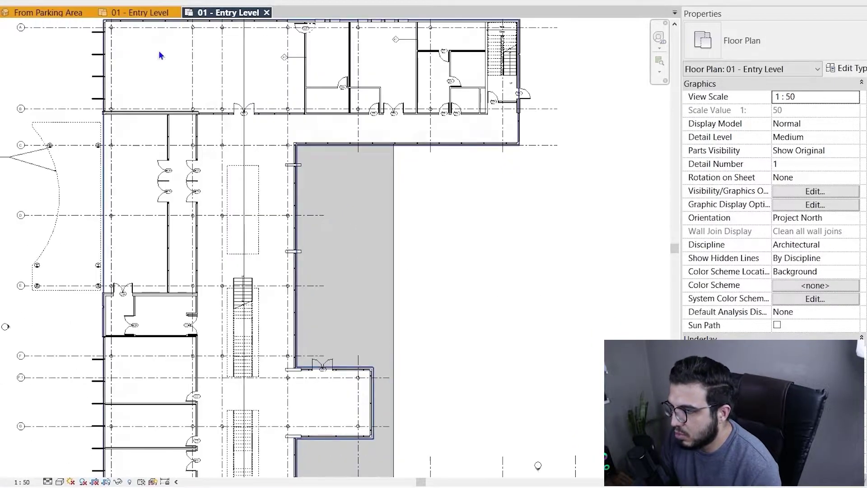
pyautogui.click(144, 12)
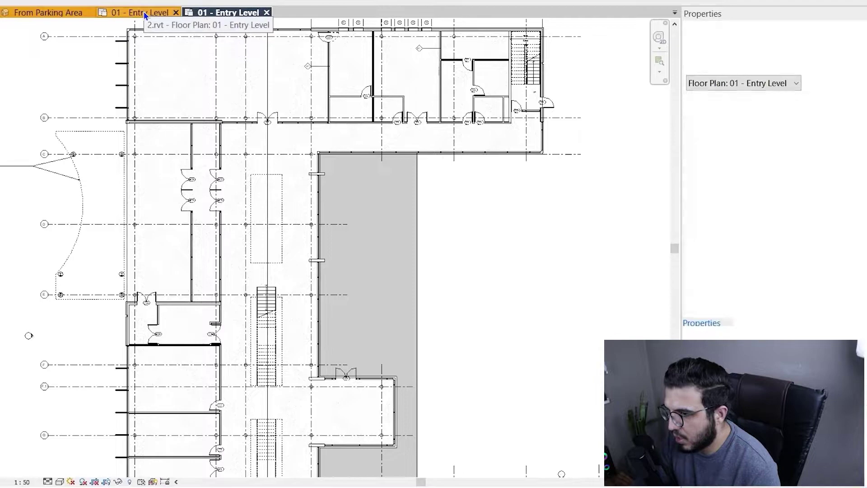
pyautogui.scroll(10, 222, 231)
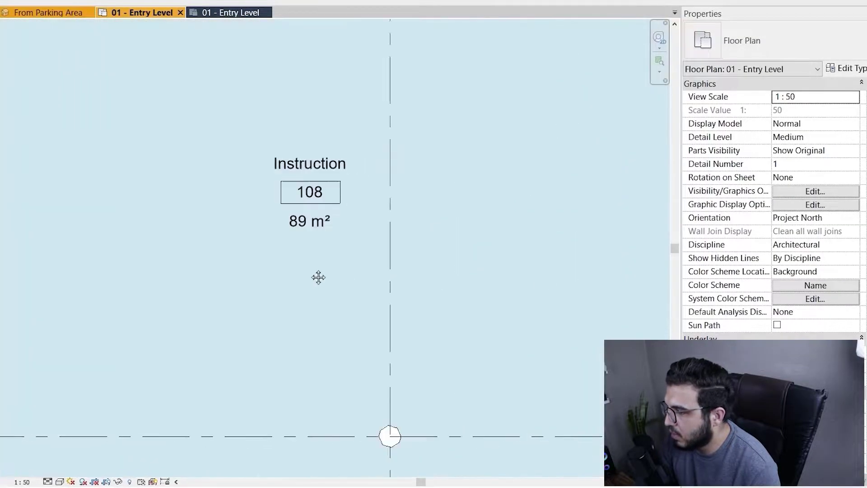
pyautogui.moveTo(318, 277); pyautogui.dragTo(306, 272, button='middle')
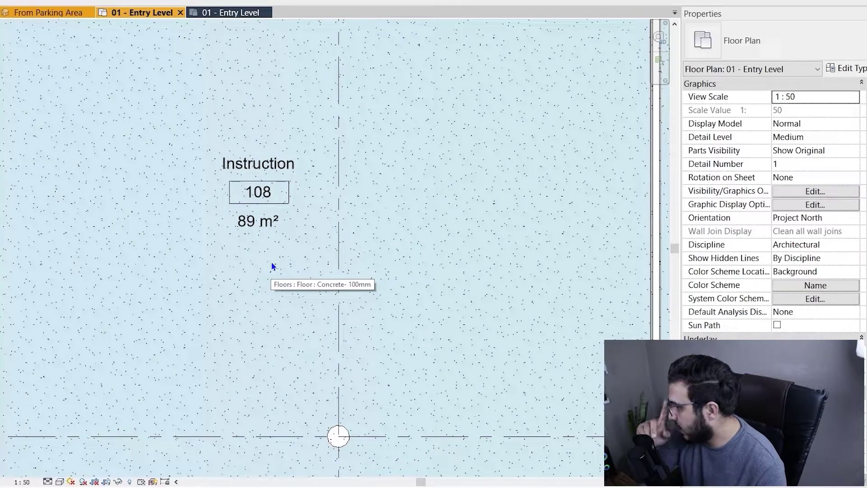
pyautogui.scroll(-5, 246, 163)
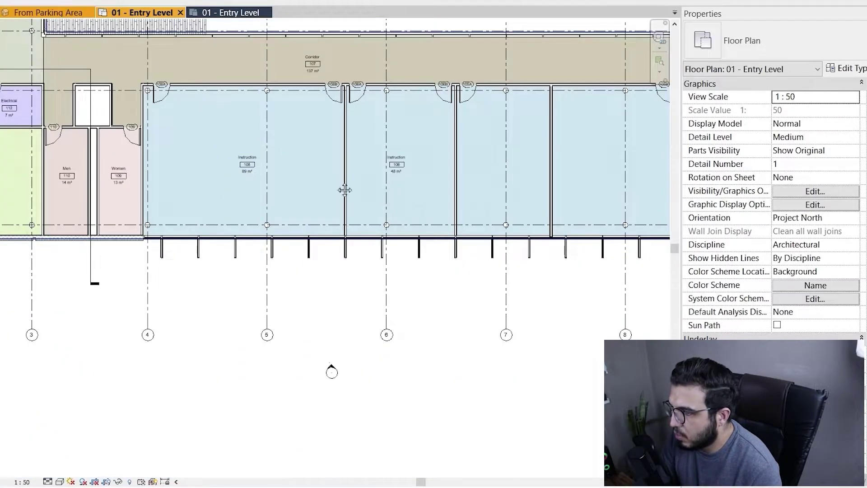
pyautogui.moveTo(344, 190); pyautogui.dragTo(431, 352, button='middle')
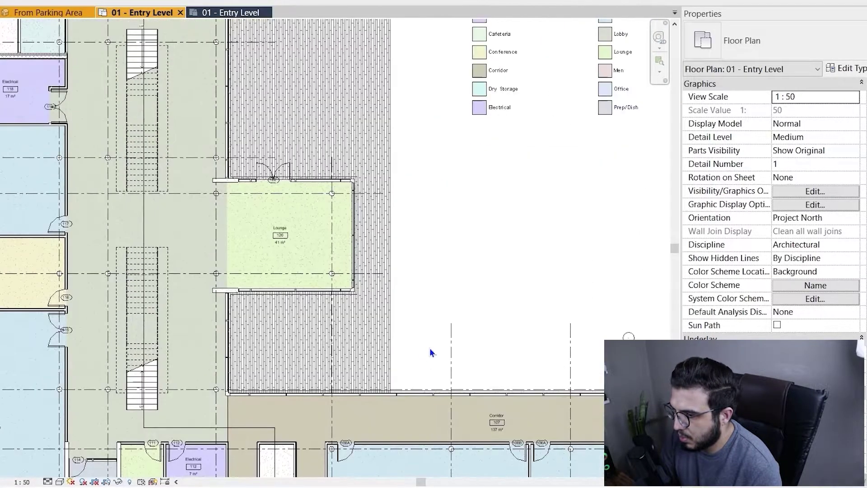
pyautogui.moveTo(469, 208); pyautogui.dragTo(551, 449, button='middle')
pyautogui.moveTo(421, 108); pyautogui.dragTo(286, 308, button='middle')
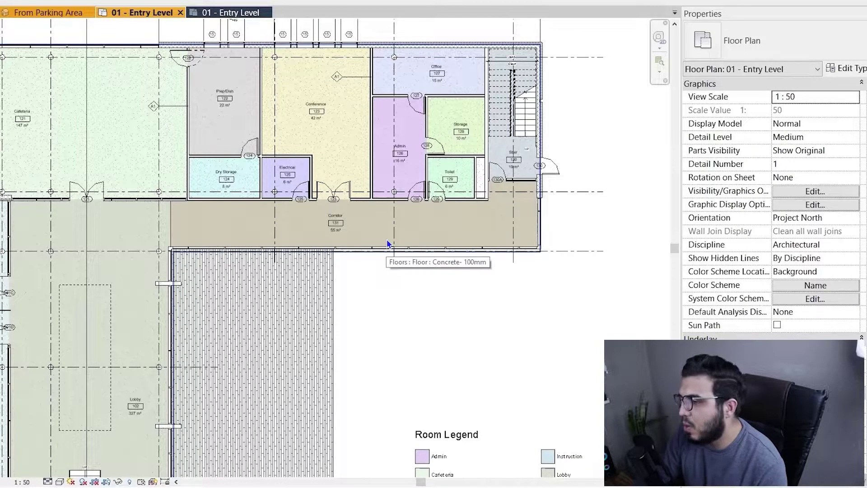
pyautogui.moveTo(435, 305); pyautogui.dragTo(217, 224, button='middle')
# Return to the Technical_school-current_m entry-level plan and set its volume computations to Areas and Volumes
pyautogui.click(230, 12)
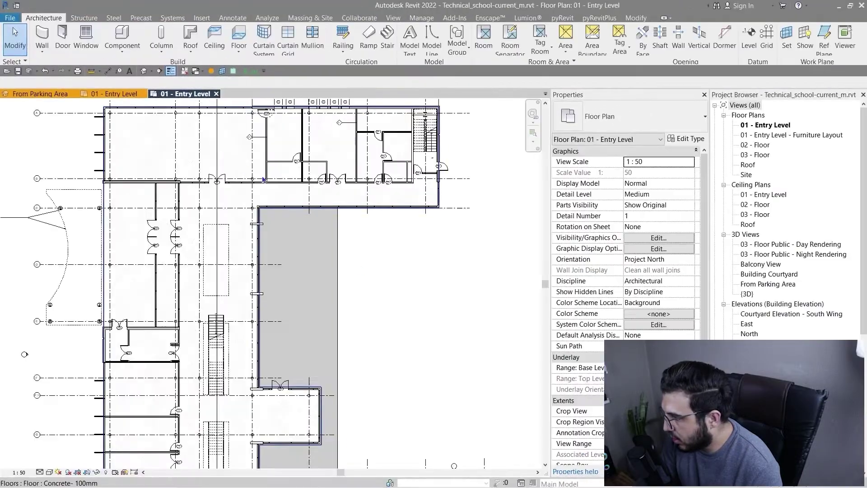
pyautogui.scroll(-2, 384, 320)
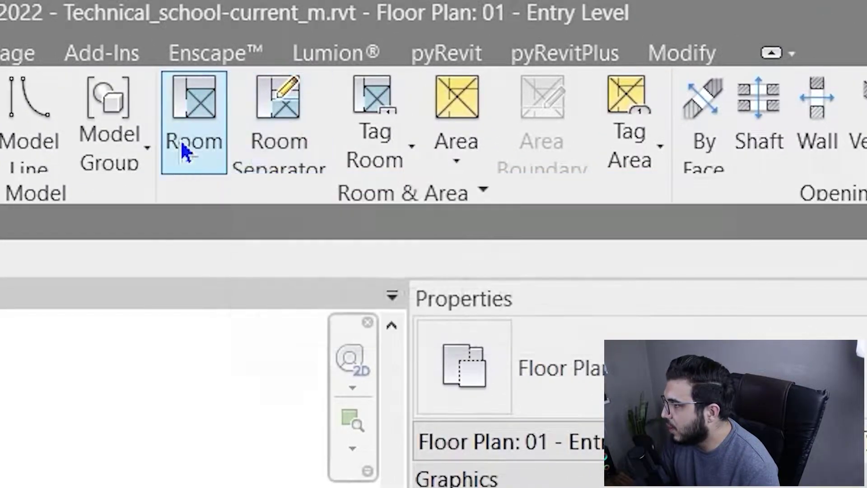
pyautogui.click(343, 196)
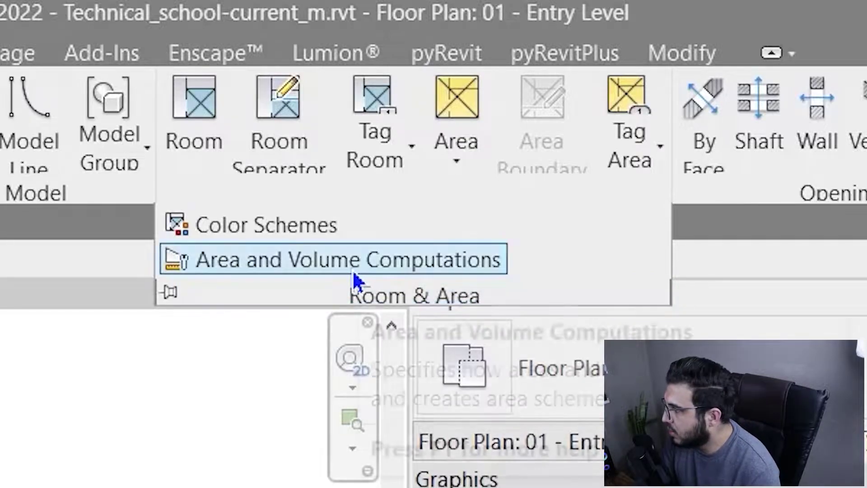
pyautogui.click(365, 260)
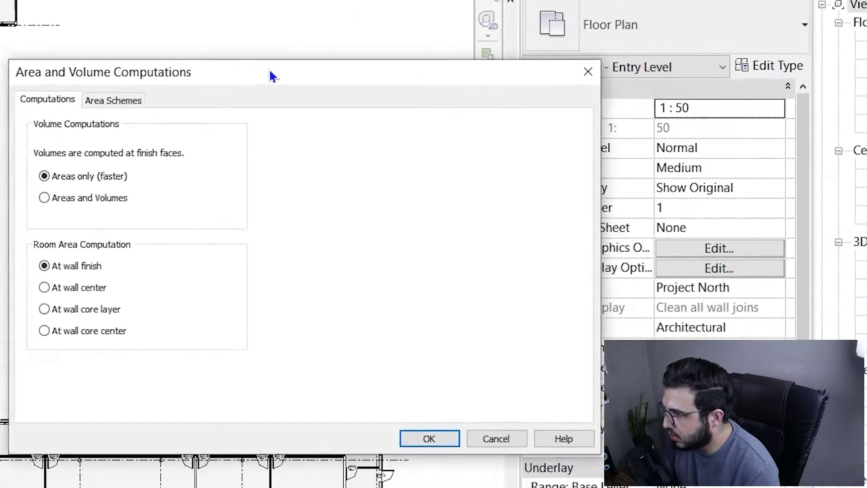
pyautogui.moveTo(271, 76); pyautogui.dragTo(149, 112)
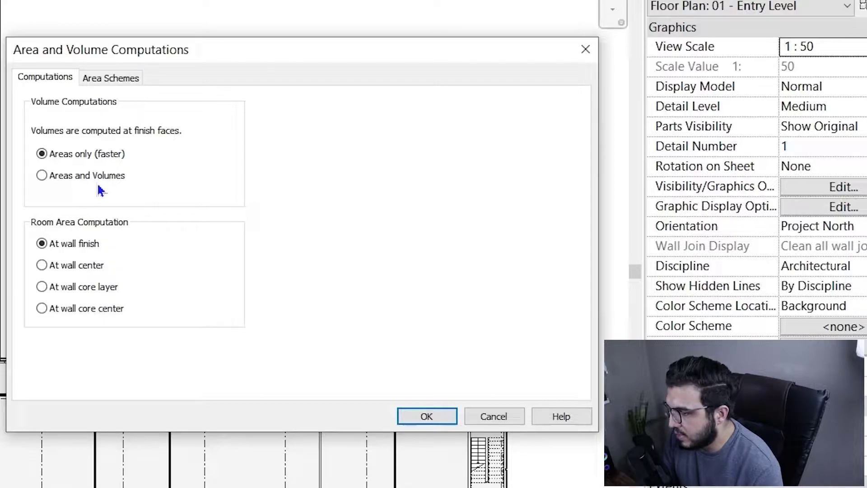
pyautogui.moveTo(272, 75); pyautogui.dragTo(286, 42)
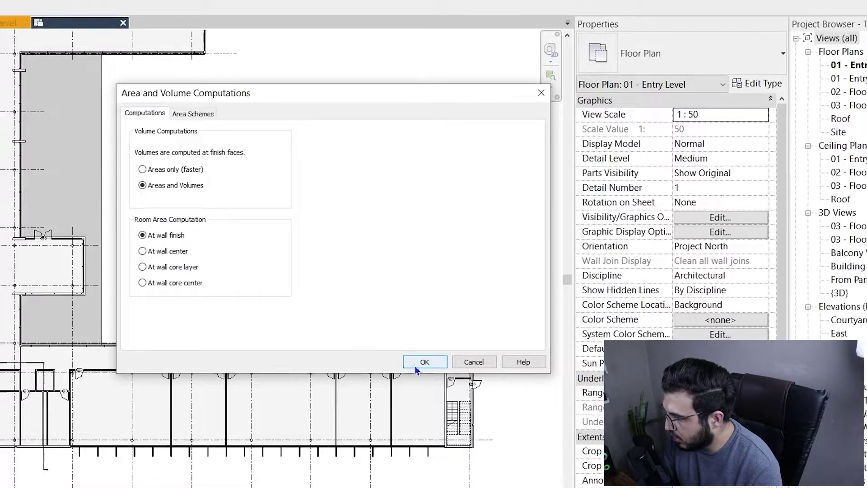
pyautogui.click(414, 364)
# Start the Room command and preview room boundaries in the enclosed spaces around doors 127, 128 and 129, without placing any
pyautogui.scroll(5, 260, 210)
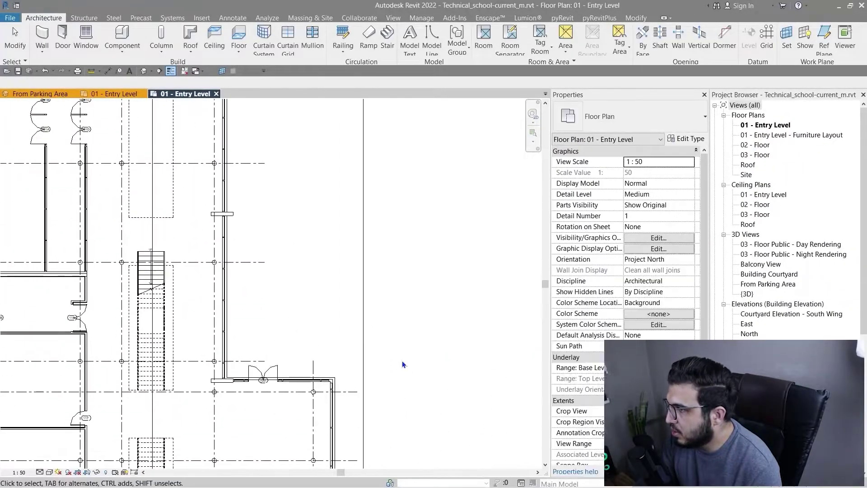
pyautogui.scroll(-5, 402, 360)
pyautogui.moveTo(418, 314); pyautogui.dragTo(341, 339, button='middle')
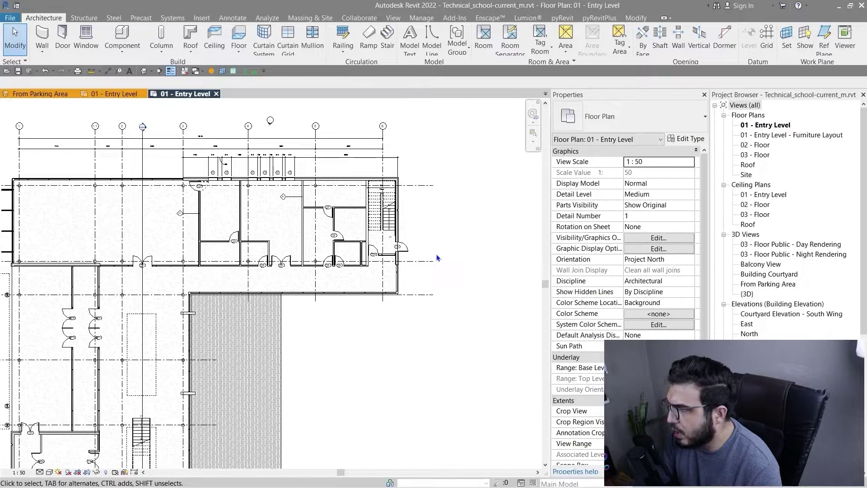
pyautogui.moveTo(447, 246); pyautogui.dragTo(478, 269, button='middle')
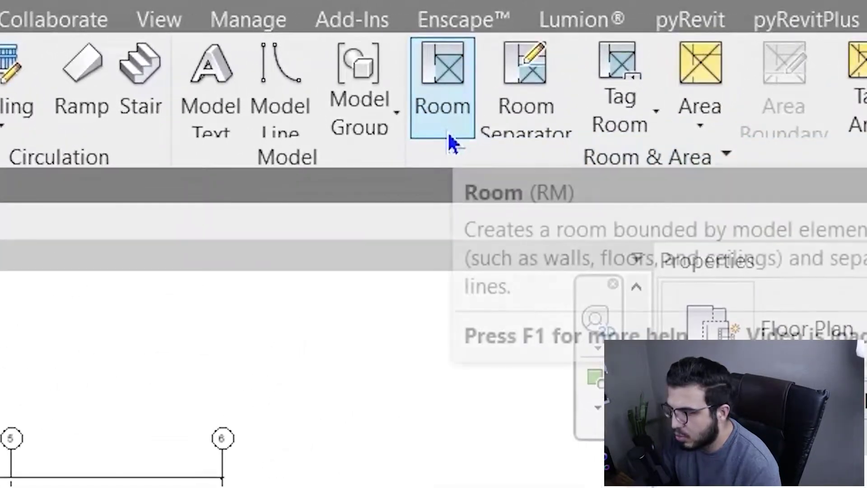
pyautogui.click(451, 144)
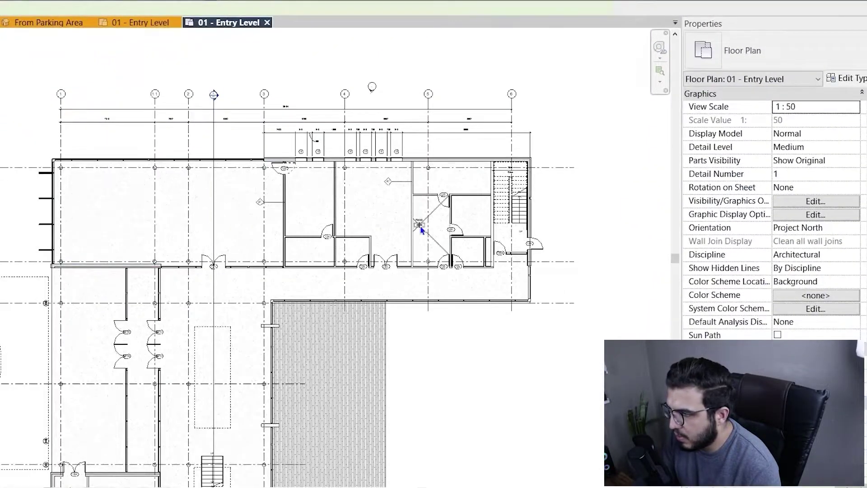
pyautogui.scroll(4, 354, 208)
pyautogui.scroll(-2, 417, 190)
pyautogui.moveTo(411, 292); pyautogui.dragTo(340, 355, button='middle')
pyautogui.scroll(3, 361, 286)
pyautogui.scroll(-2, 536, 145)
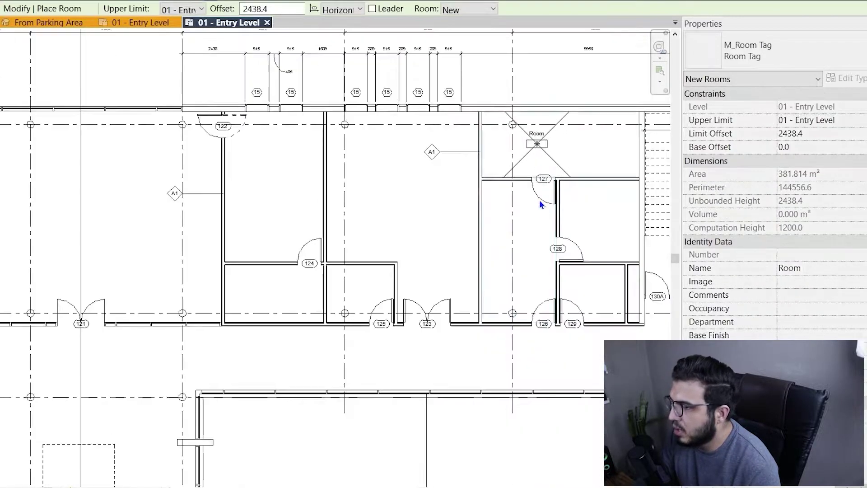
pyautogui.moveTo(540, 201); pyautogui.dragTo(356, 218, button='middle')
pyautogui.scroll(2, 387, 138)
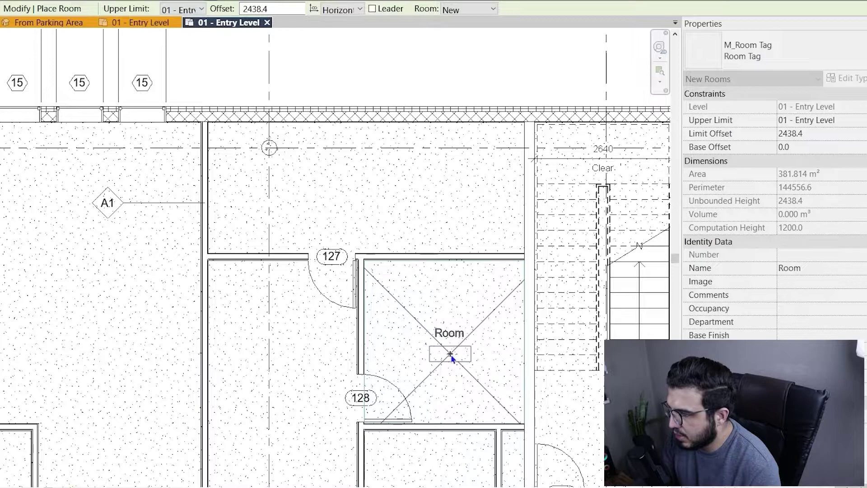
pyautogui.moveTo(451, 358); pyautogui.dragTo(335, 58, button='middle')
pyautogui.scroll(-3, 519, 138)
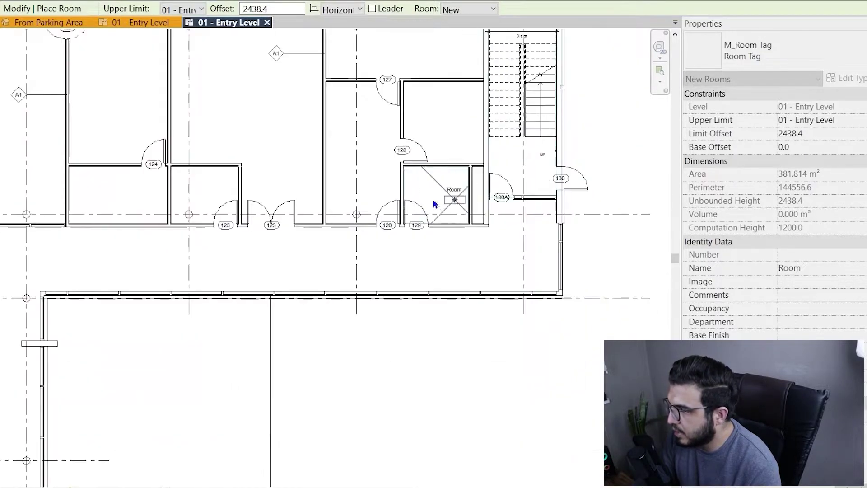
pyautogui.moveTo(433, 200); pyautogui.dragTo(481, 360, button='middle')
pyautogui.scroll(3, 468, 213)
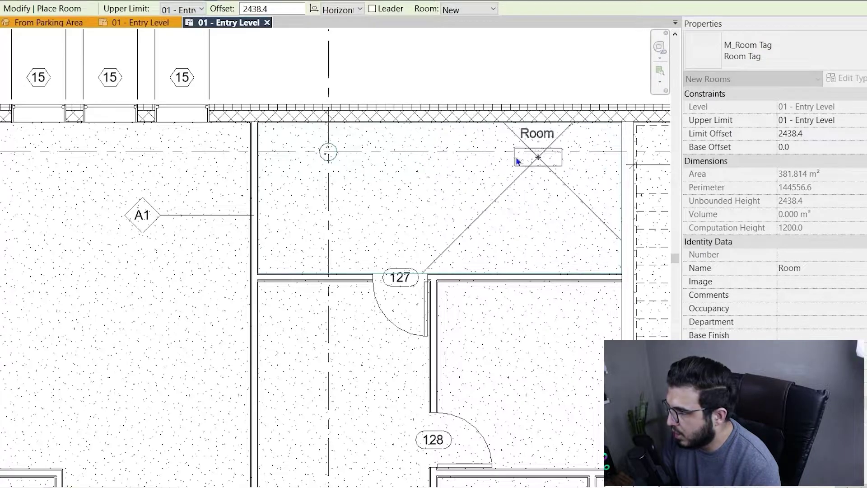
# Highlight all room-bounding elements in the entry-level plan
pyautogui.scroll(-5, 517, 161)
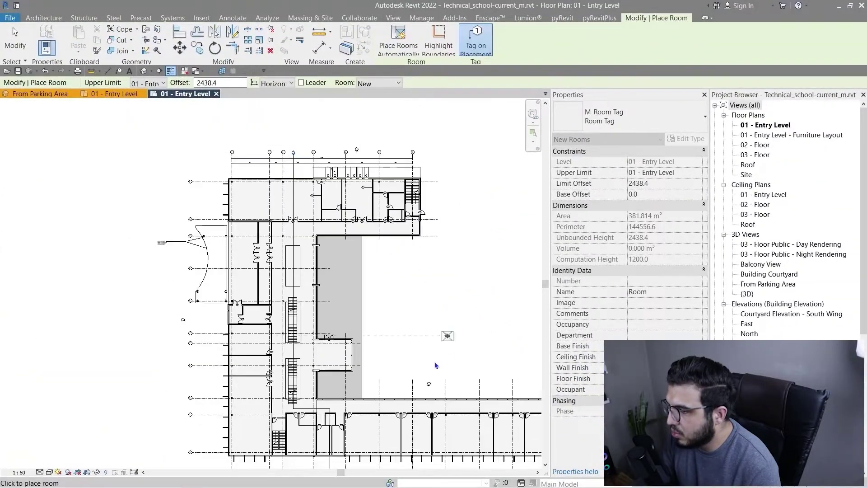
pyautogui.moveTo(436, 365); pyautogui.dragTo(273, 264, button='middle')
pyautogui.moveTo(126, 216); pyautogui.dragTo(203, 268, button='middle')
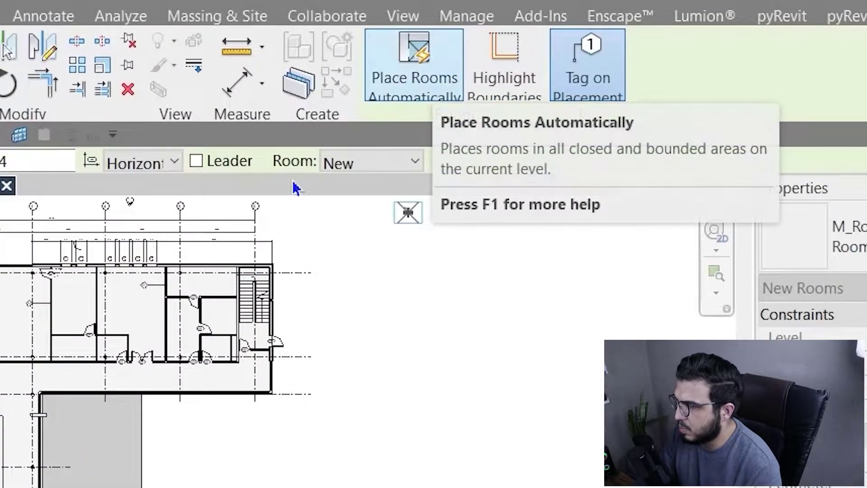
pyautogui.moveTo(237, 359); pyautogui.dragTo(415, 372, button='middle')
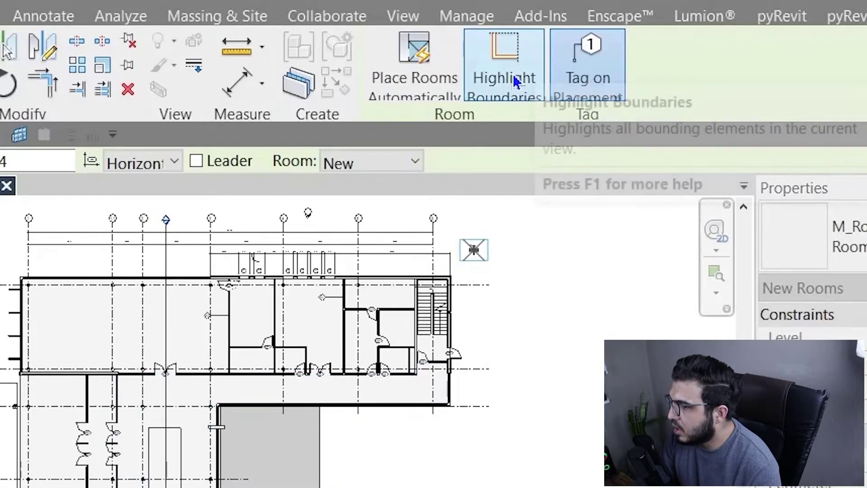
pyautogui.click(504, 68)
pyautogui.scroll(-4, 465, 291)
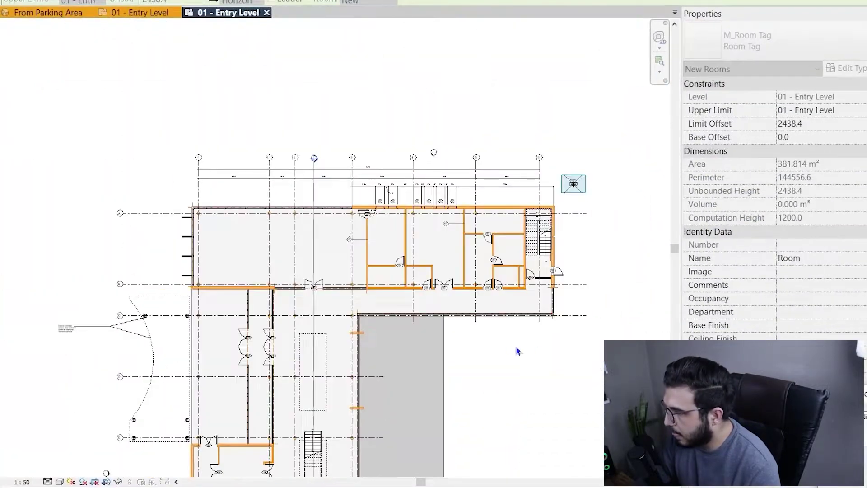
pyautogui.scroll(-2, 518, 351)
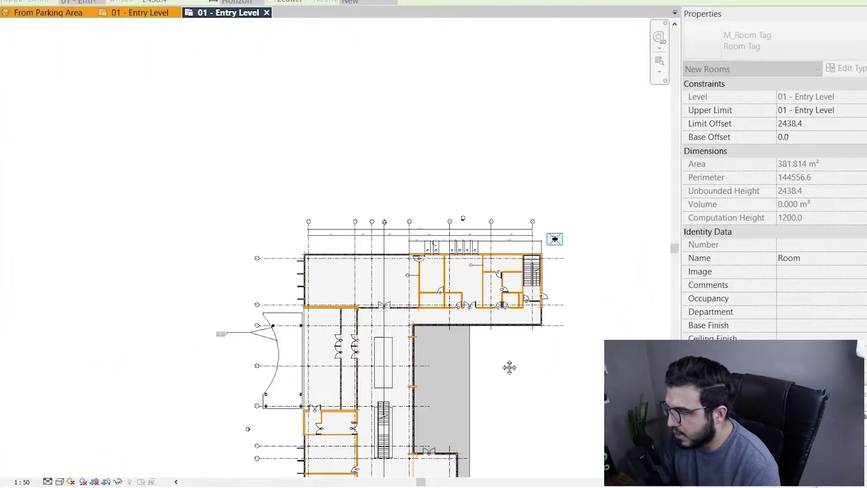
# Examine the highlighted bounding walls and columns across all building wings, and close the boundary highlight
pyautogui.moveTo(509, 366); pyautogui.dragTo(442, 293, button='middle')
pyautogui.scroll(5, 286, 117)
pyautogui.scroll(-6, 371, 123)
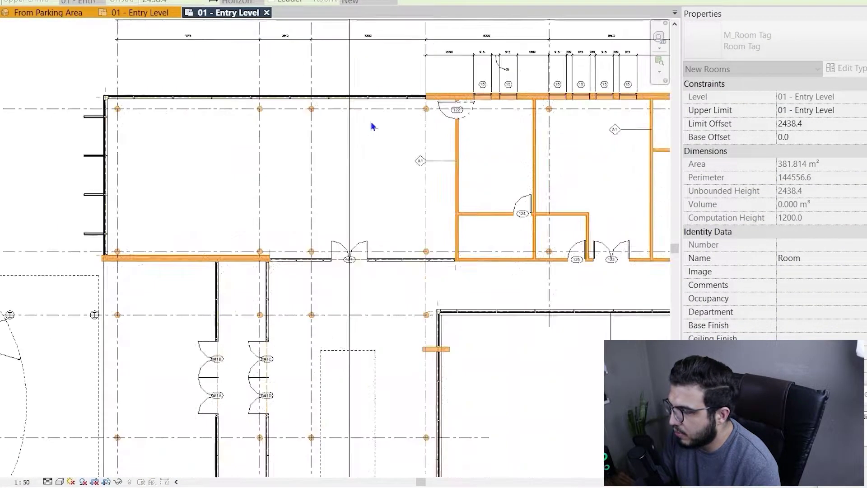
pyautogui.moveTo(532, 355); pyautogui.dragTo(400, 205, button='middle')
pyautogui.scroll(6, 242, 188)
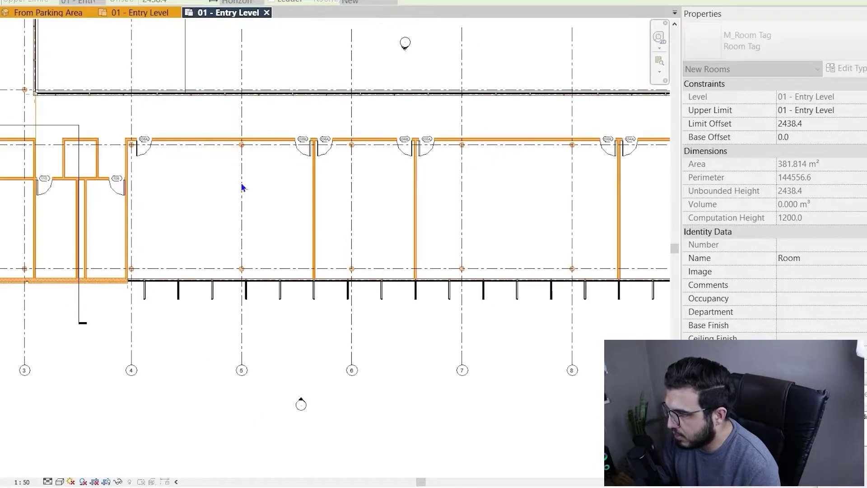
pyautogui.scroll(-1, 234, 118)
pyautogui.scroll(-4, 286, 327)
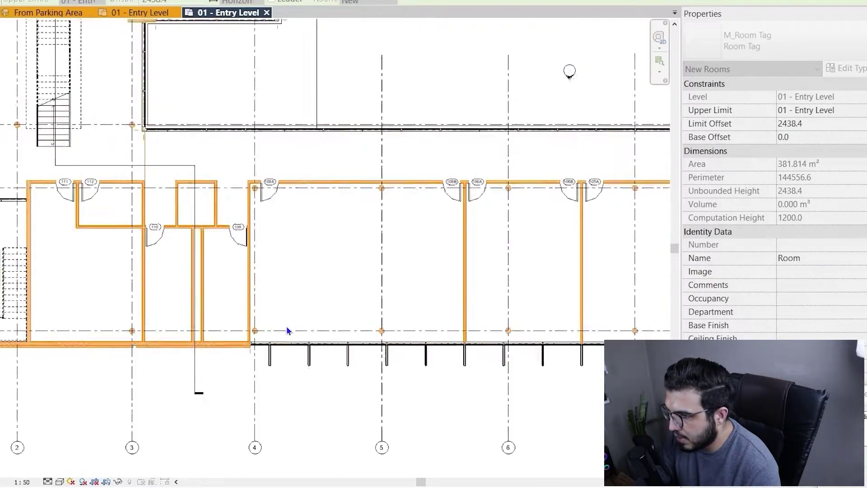
pyautogui.scroll(8, 323, 276)
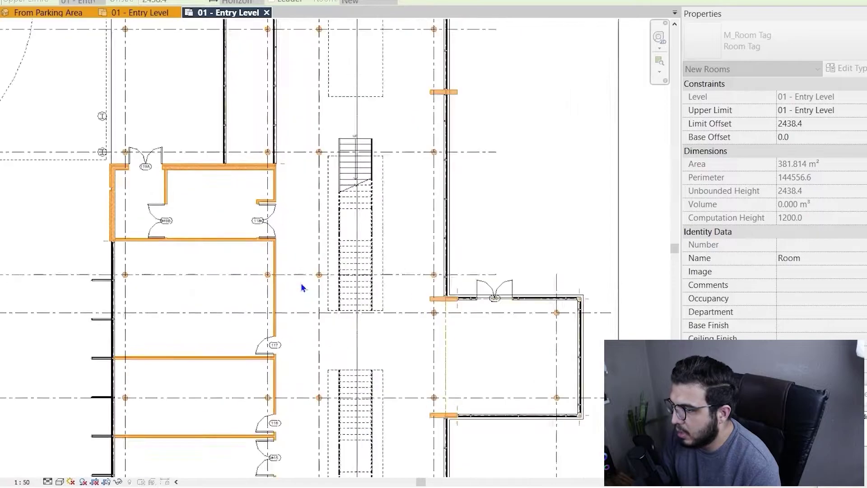
pyautogui.scroll(-6, 375, 295)
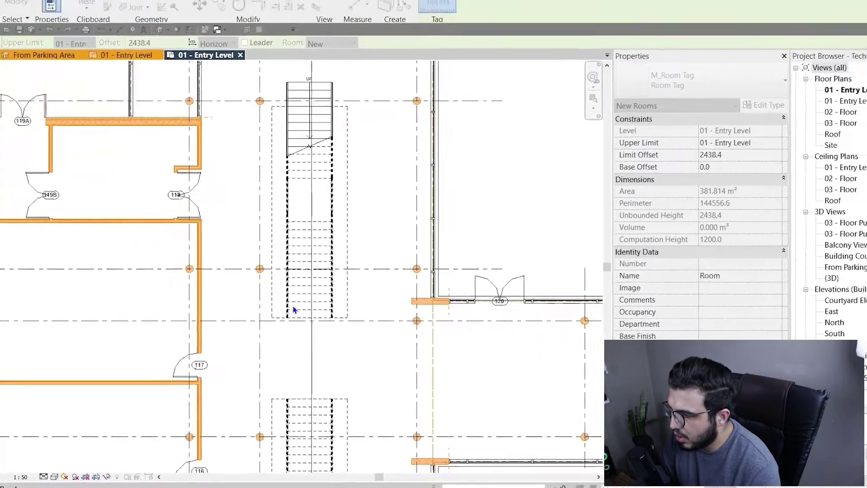
pyautogui.scroll(-2, 293, 310)
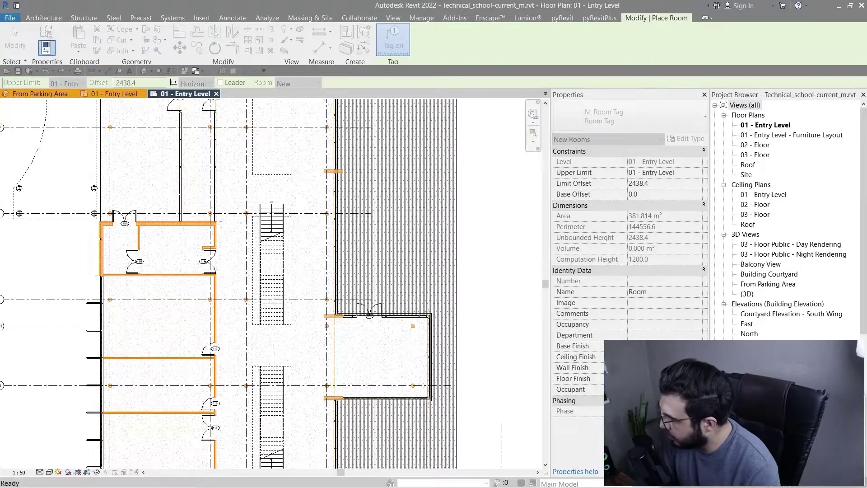
pyautogui.press('Escape')
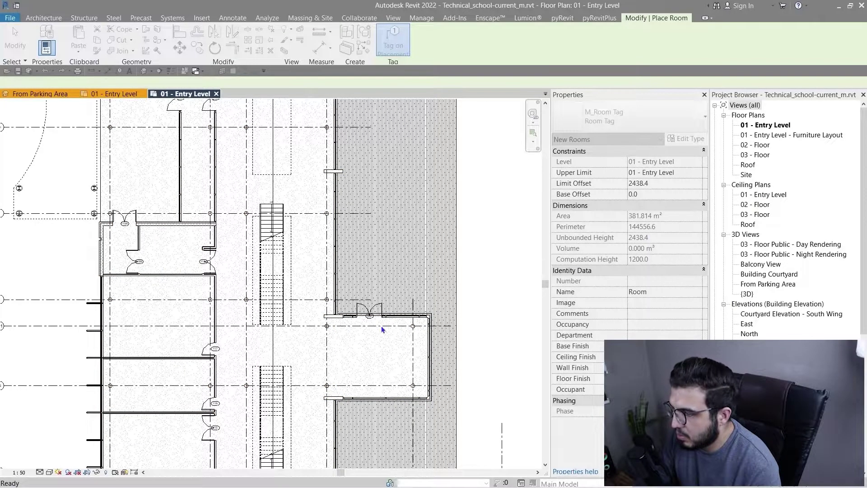
# Place tagged rooms in the spaces at doors 104A/104B, 103 and 105A/105B and in the adjoining stairwell, and end the Room command
pyautogui.scroll(-3, 379, 329)
pyautogui.moveTo(418, 385); pyautogui.dragTo(180, 280, button='middle')
pyautogui.scroll(4, 363, 355)
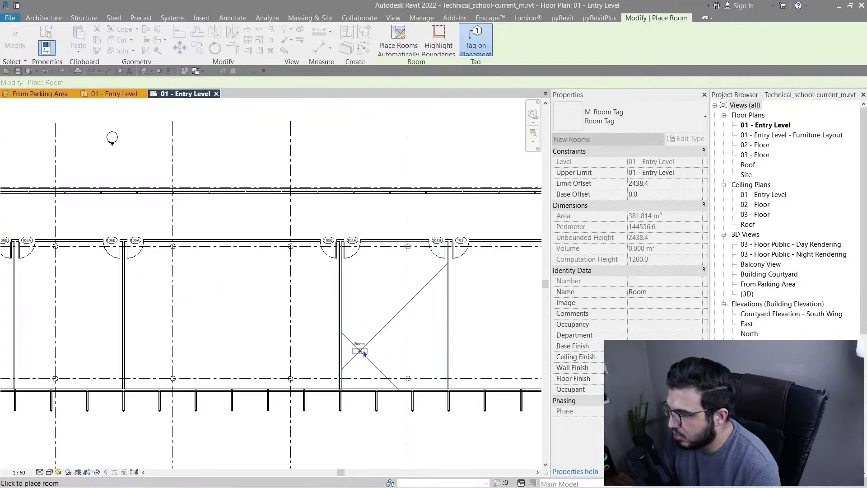
pyautogui.scroll(1, 372, 356)
pyautogui.moveTo(371, 356); pyautogui.dragTo(237, 343, button='middle')
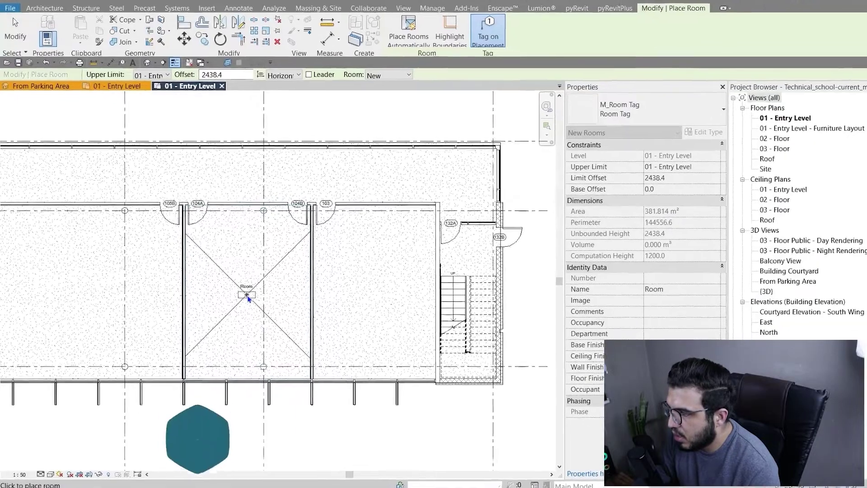
pyautogui.click(241, 300)
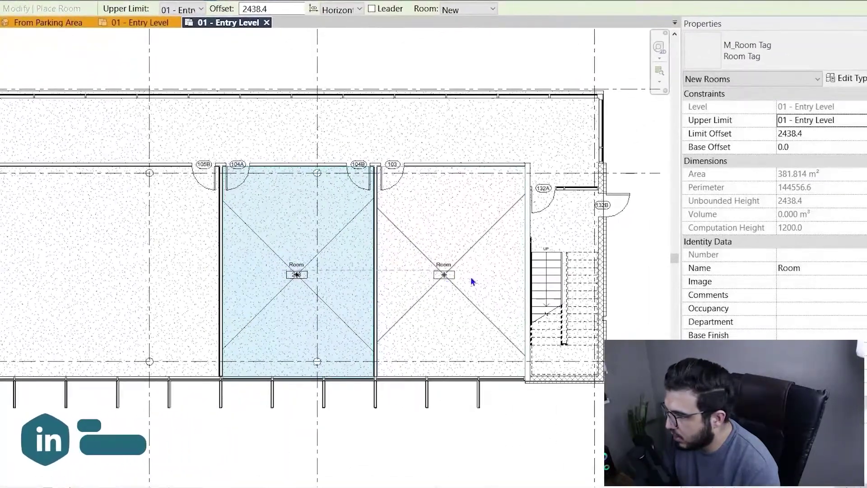
pyautogui.click(471, 281)
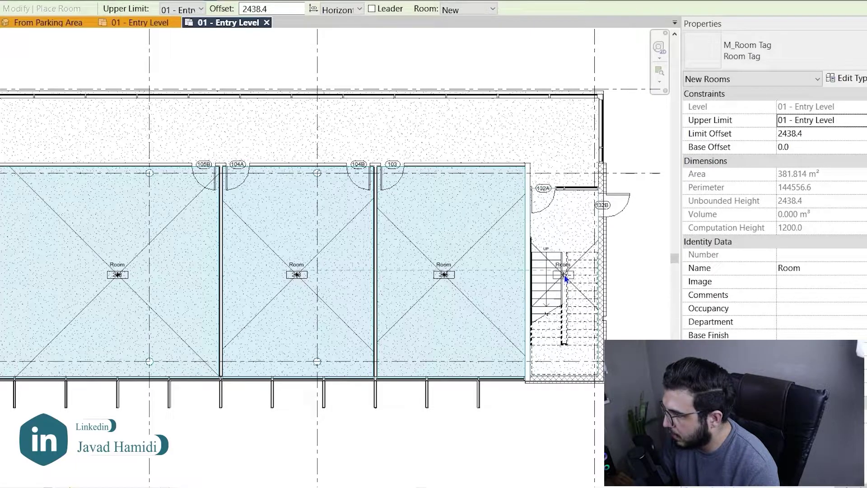
pyautogui.press('Escape')
pyautogui.press('Escape')
# Examine the tag of the room between doors 105A and 105B, and compare its properties with those of the room itself
pyautogui.scroll(6, 354, 259)
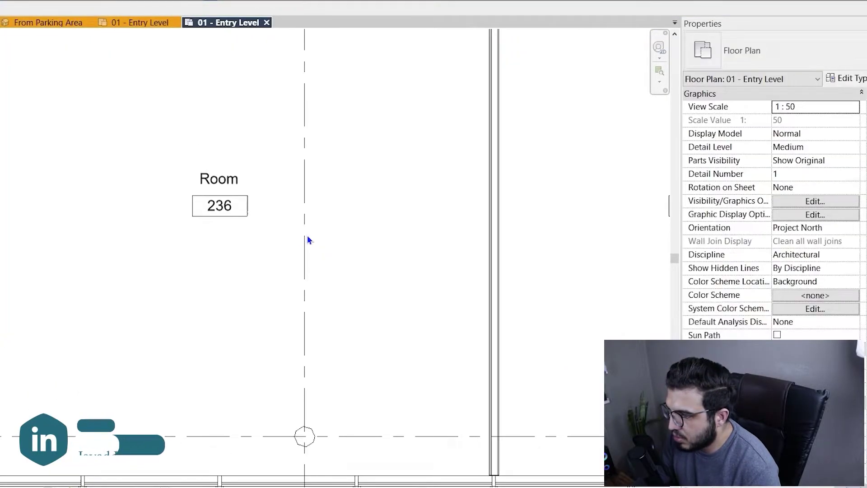
pyautogui.scroll(-6, 303, 225)
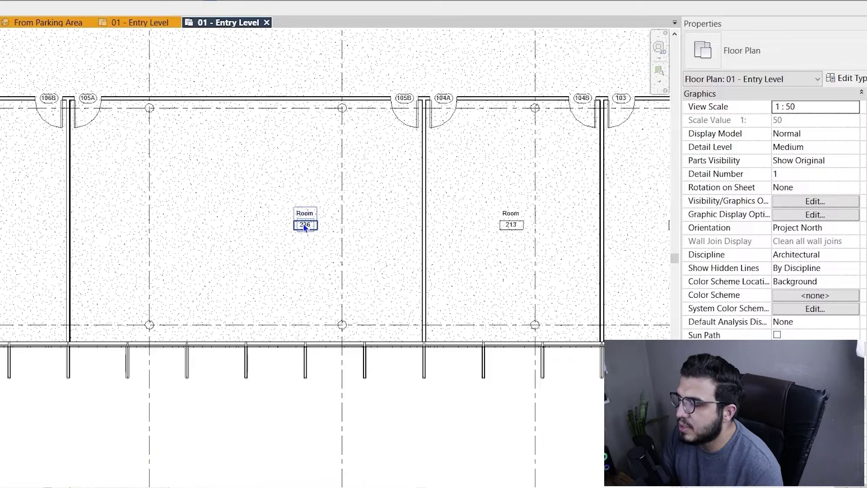
pyautogui.scroll(1, 303, 225)
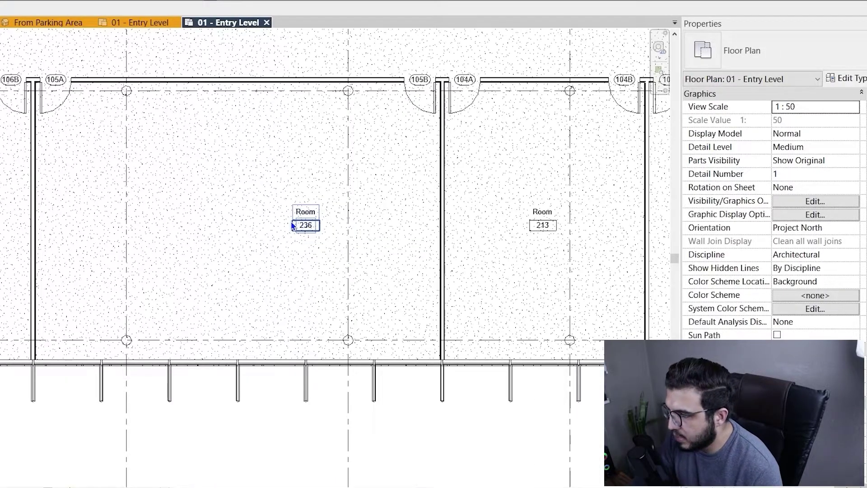
pyautogui.click(298, 226)
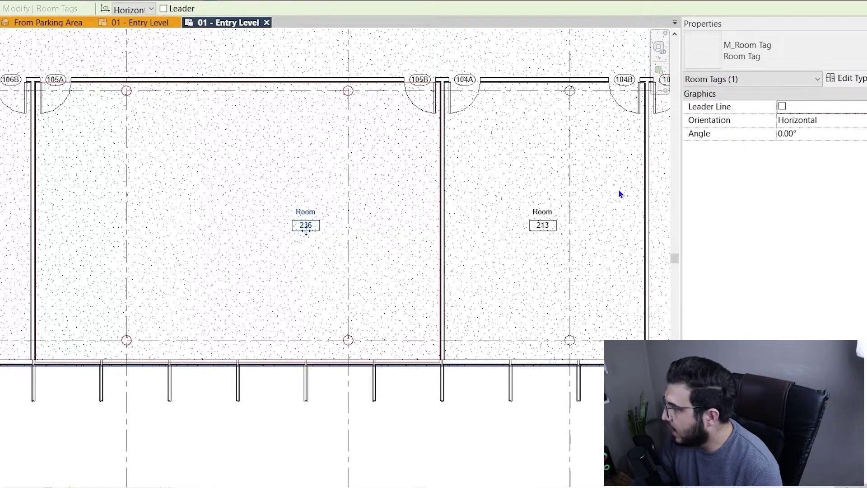
pyautogui.moveTo(243, 237); pyautogui.dragTo(354, 242, button='middle')
pyautogui.press('Escape')
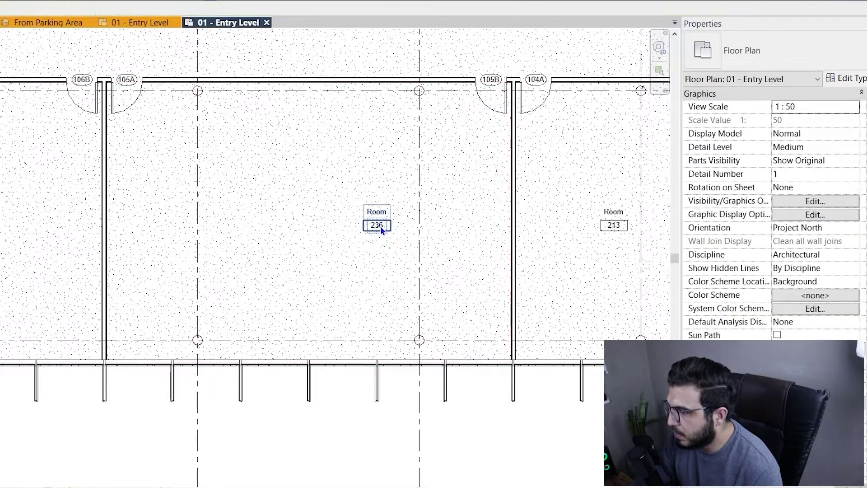
pyautogui.click(361, 197)
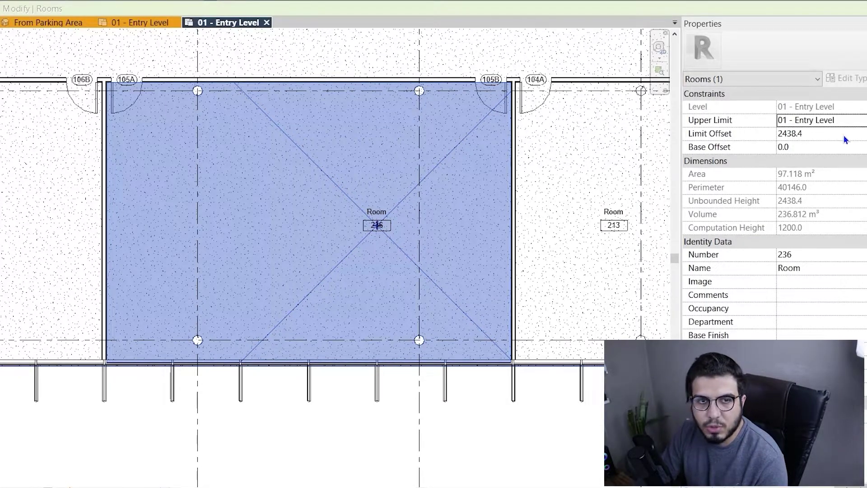
pyautogui.moveTo(494, 371); pyautogui.dragTo(284, 324, button='middle')
pyautogui.click(321, 407)
pyautogui.scroll(-1, 271, 334)
pyautogui.moveTo(213, 226); pyautogui.dragTo(247, 259, button='middle')
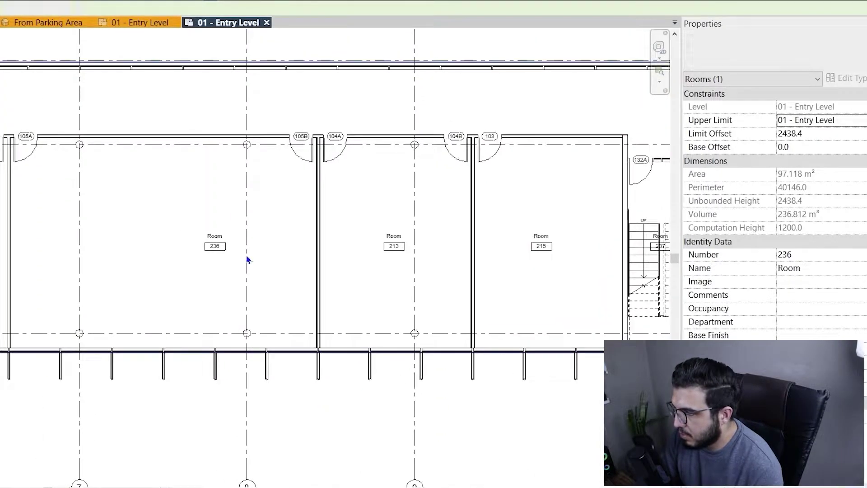
# Select the tags of the three rooms beside the stairwell and change their type to Room Tag With Area
pyautogui.click(215, 246)
pyautogui.scroll(2, 191, 259)
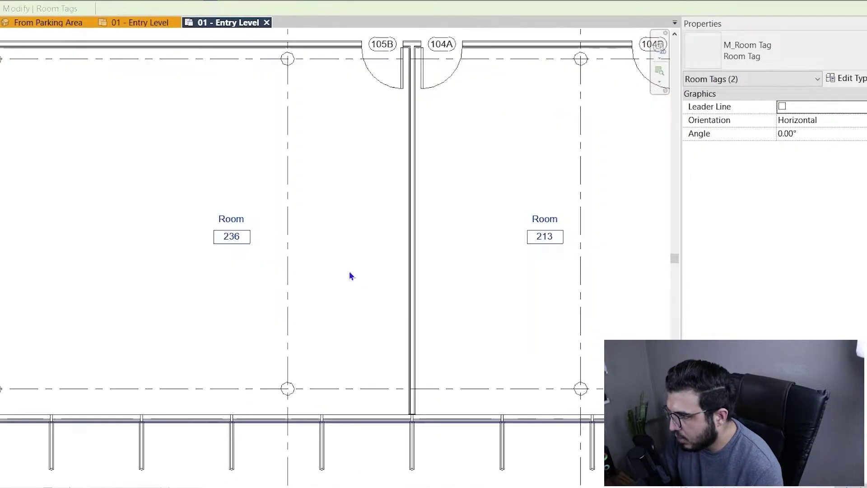
pyautogui.moveTo(537, 273); pyautogui.dragTo(334, 281, button='middle')
pyautogui.keyDown('ctrl'); pyautogui.click(599, 248); pyautogui.keyUp('ctrl')
pyautogui.scroll(-2, 349, 282)
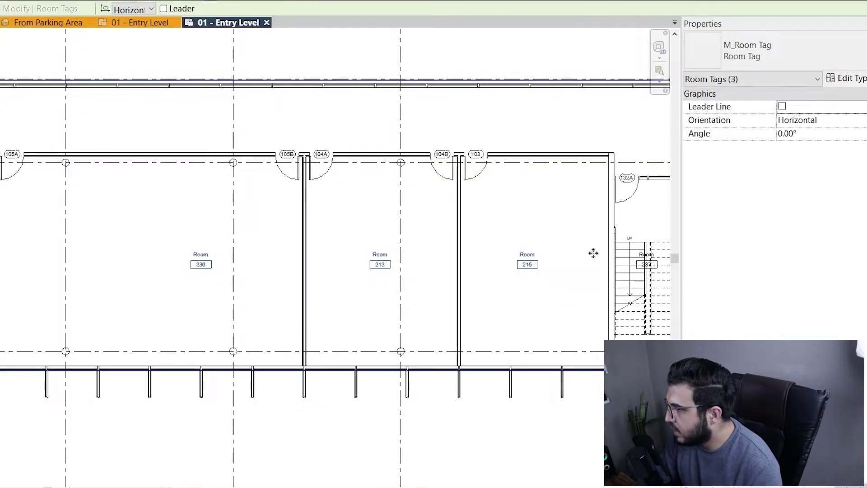
pyautogui.click(774, 62)
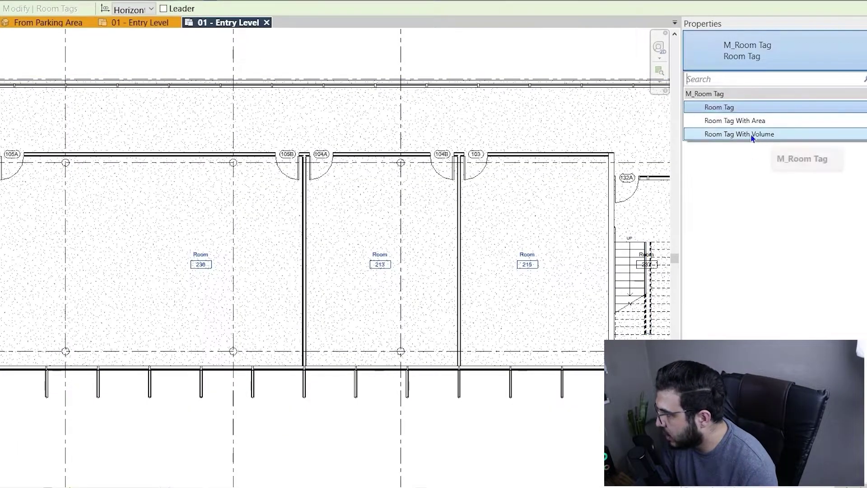
pyautogui.click(770, 120)
pyautogui.scroll(2, 179, 277)
pyautogui.scroll(4, 179, 278)
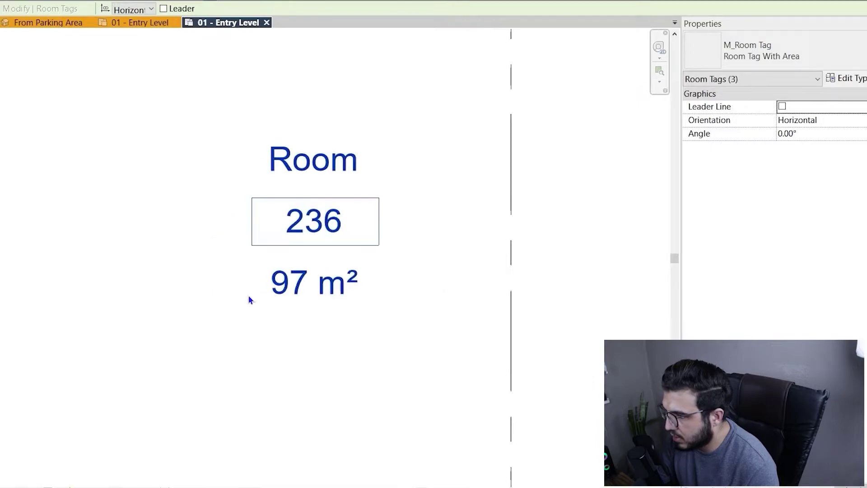
pyautogui.scroll(-5, 248, 296)
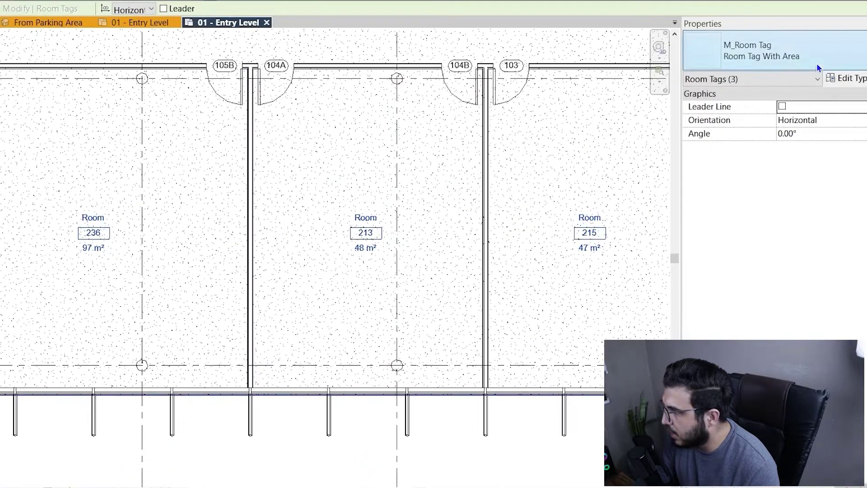
# Change the three selected room tags to the Room Tag With Volume type
pyautogui.click(790, 56)
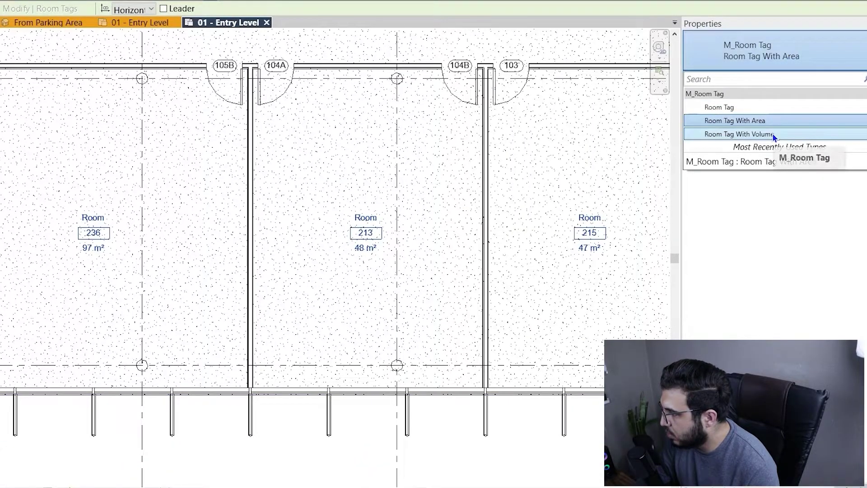
pyautogui.click(353, 413)
pyautogui.scroll(6, 195, 266)
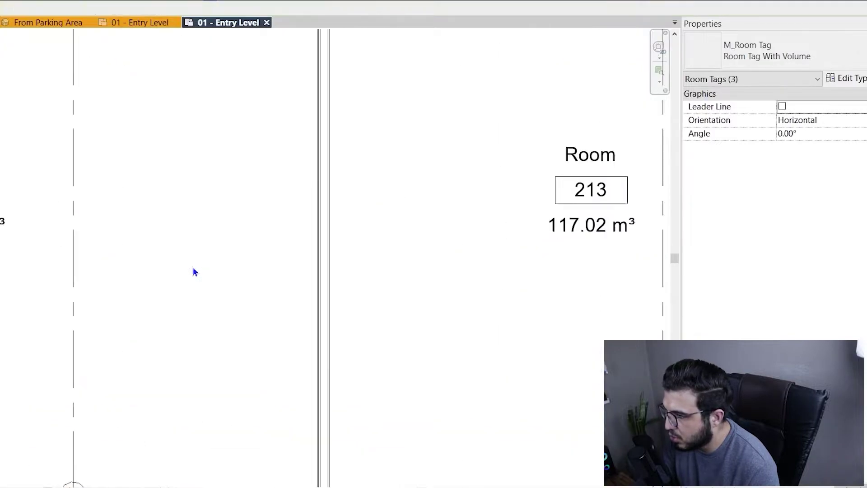
pyautogui.moveTo(77, 270); pyautogui.dragTo(171, 272, button='middle')
pyautogui.scroll(-3, 261, 270)
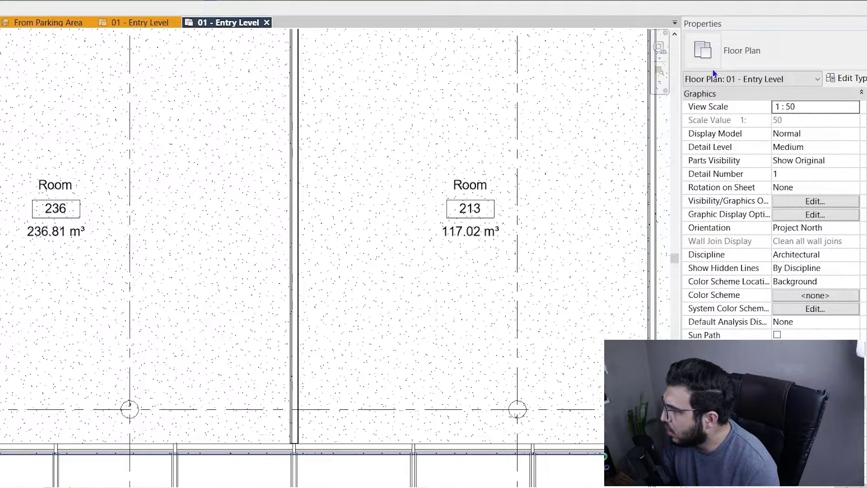
# Select all instances of the volume room tag and switch them back to Room Tag With Area
pyautogui.click(735, 56)
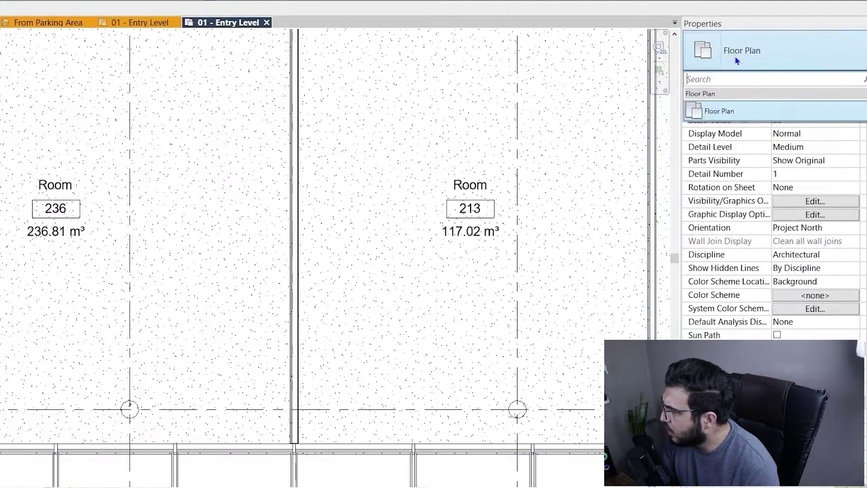
pyautogui.click(168, 223)
pyautogui.moveTo(217, 244); pyautogui.dragTo(377, 243, button='middle')
pyautogui.click(243, 227)
pyautogui.press('s')
pyautogui.press('a')
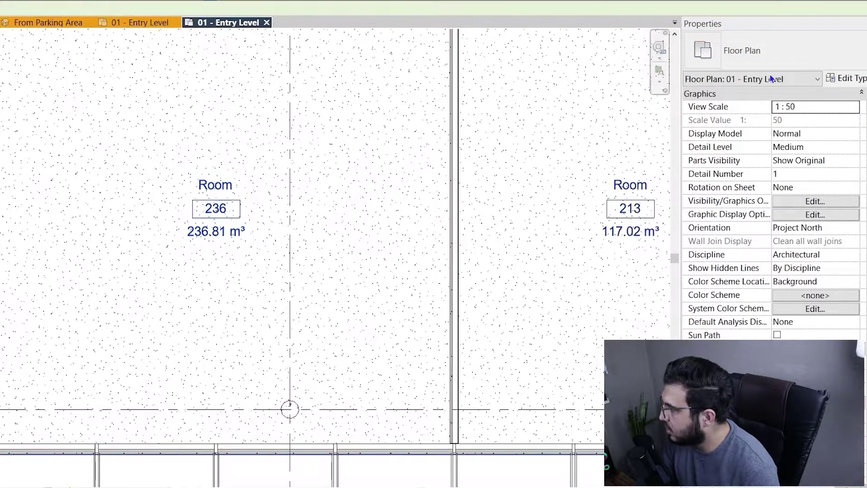
pyautogui.click(756, 55)
pyautogui.click(770, 121)
pyautogui.scroll(-3, 371, 233)
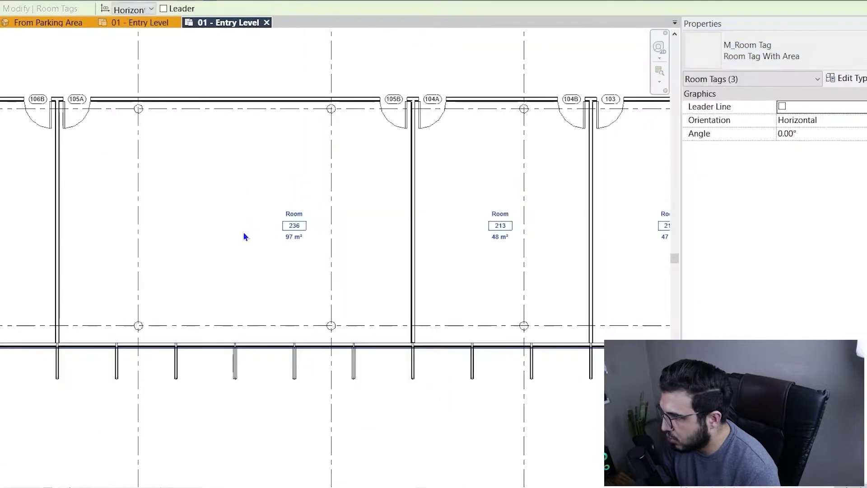
pyautogui.moveTo(243, 236); pyautogui.dragTo(395, 263, button='middle')
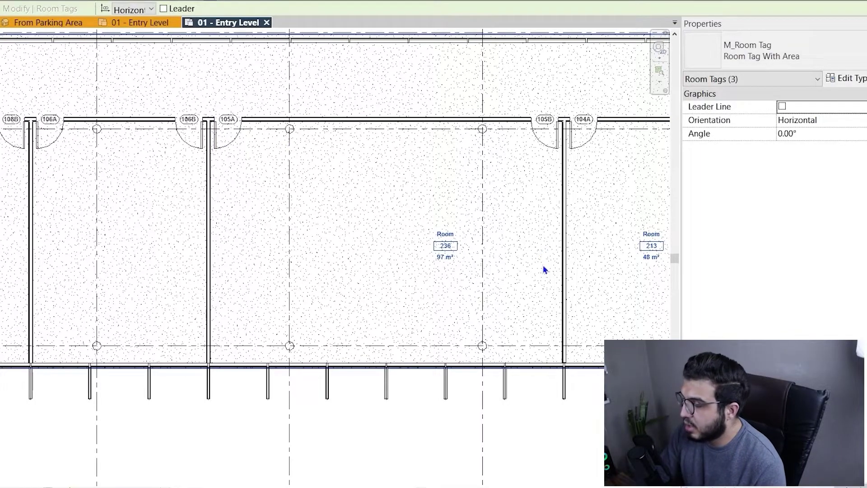
pyautogui.scroll(-2, 543, 266)
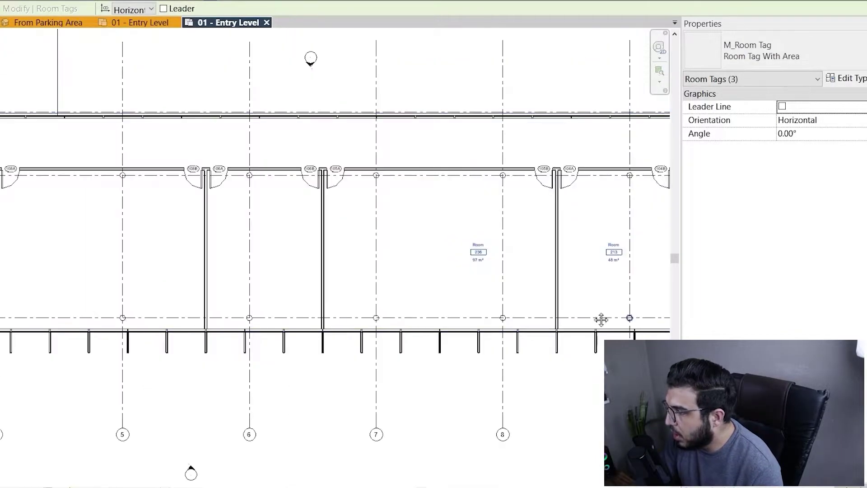
# Set the three selected room tags to Room Tag With Volume again and clear the selection
pyautogui.moveTo(600, 320); pyautogui.dragTo(434, 282, button='middle')
pyautogui.scroll(5, 341, 230)
pyautogui.click(761, 46)
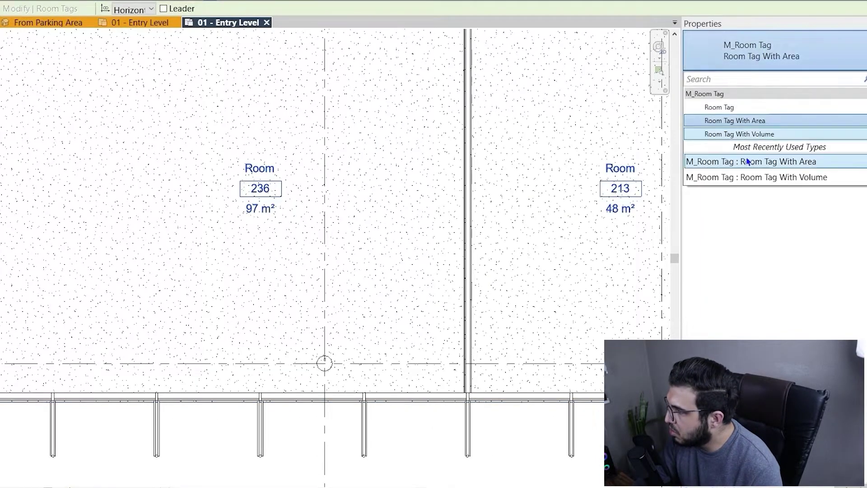
pyautogui.click(750, 134)
pyautogui.scroll(-2, 484, 269)
pyautogui.moveTo(449, 310); pyautogui.dragTo(370, 388, button='middle')
pyautogui.press('Escape')
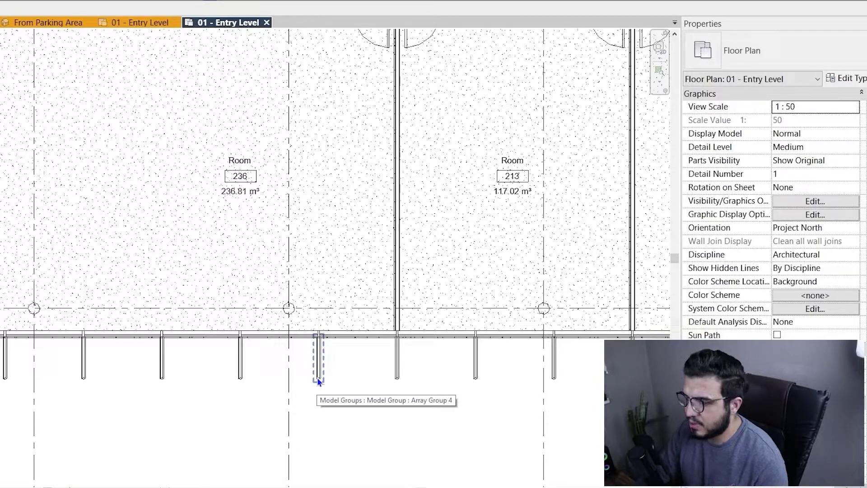
# Select the room between doors 105A and 105B and examine its upper limit, offsets, area and volume
pyautogui.scroll(3, 223, 168)
pyautogui.scroll(2, 304, 290)
pyautogui.scroll(-3, 334, 318)
pyautogui.moveTo(421, 409); pyautogui.dragTo(294, 348, button='middle')
pyautogui.scroll(-3, 445, 358)
pyautogui.moveTo(372, 377); pyautogui.dragTo(353, 366, button='middle')
pyautogui.scroll(3, 271, 236)
pyautogui.moveTo(305, 293); pyautogui.dragTo(257, 276, button='middle')
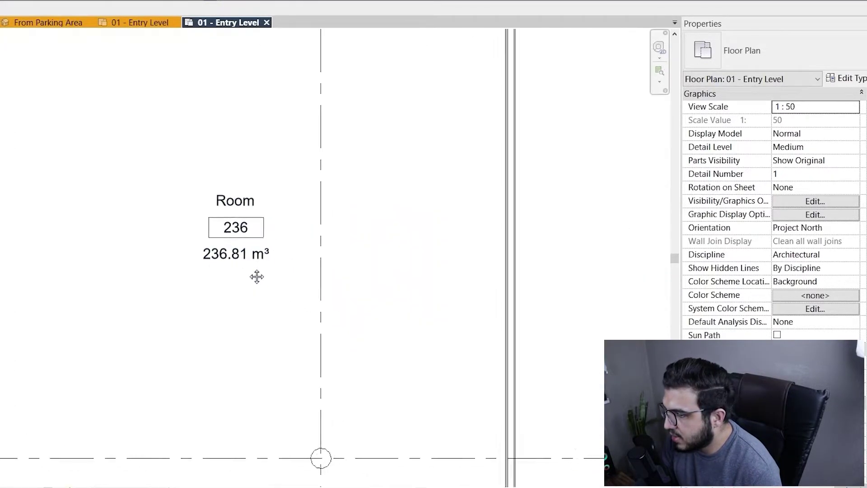
pyautogui.click(215, 244)
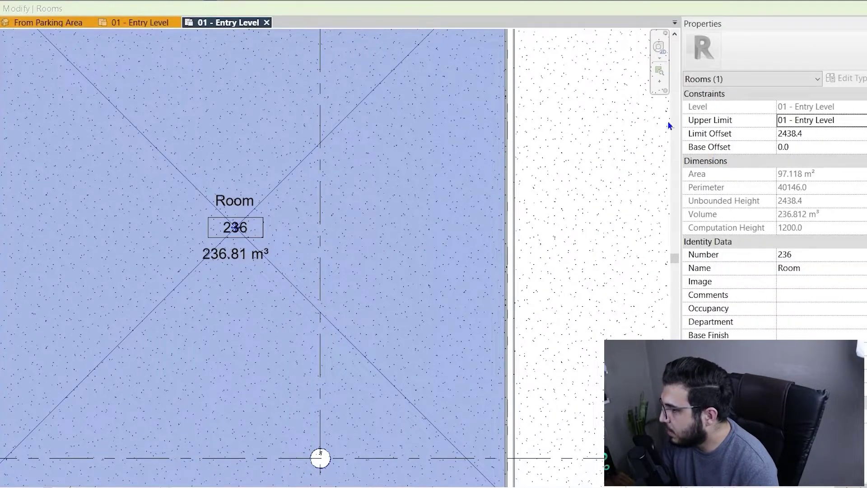
pyautogui.scroll(-4, 268, 241)
pyautogui.scroll(5, 411, 305)
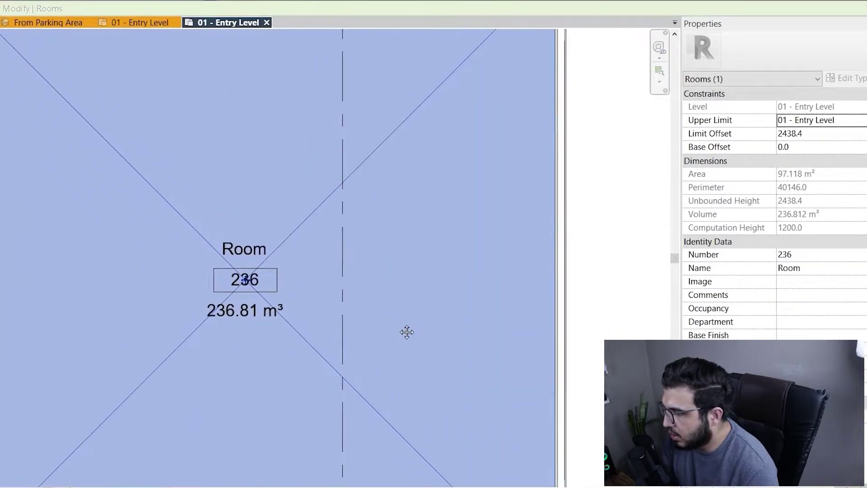
pyautogui.scroll(-3, 242, 320)
pyautogui.moveTo(294, 254); pyautogui.dragTo(369, 283, button='middle')
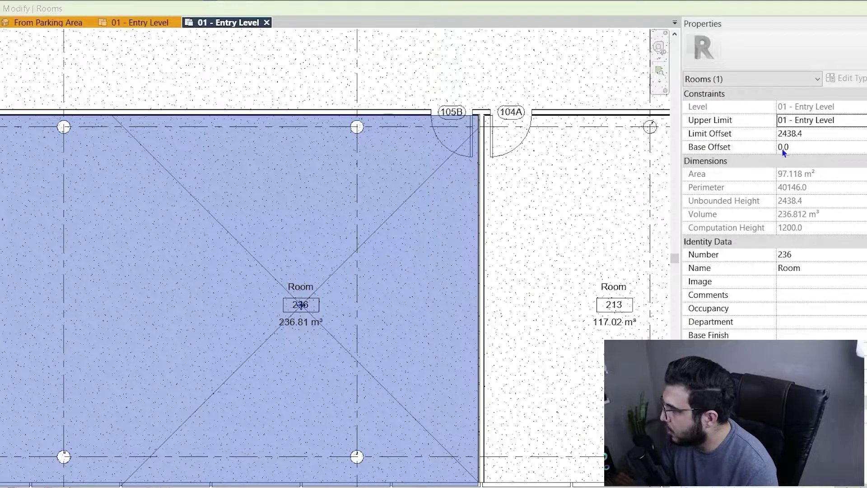
pyautogui.moveTo(418, 221); pyautogui.dragTo(263, 206, button='middle')
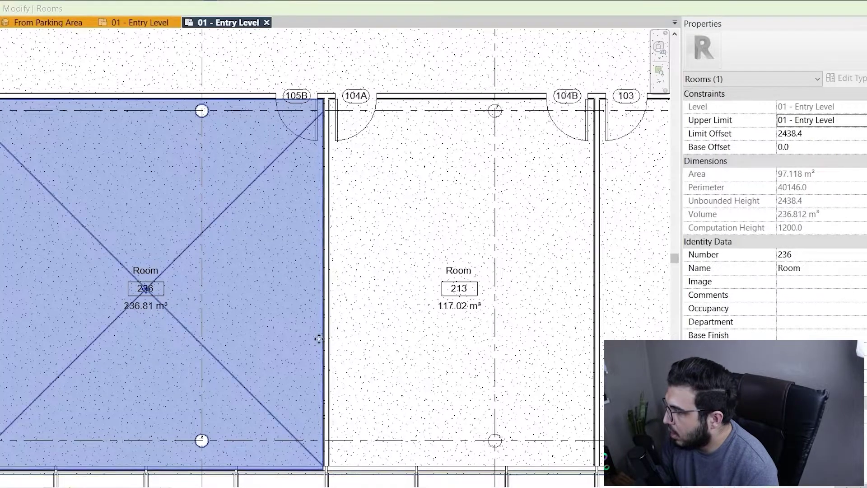
# Set the limit offset of the room between doors 105A and 105B to 2500 and compare its tagged volume with the neighbouring rooms
pyautogui.click(833, 134)
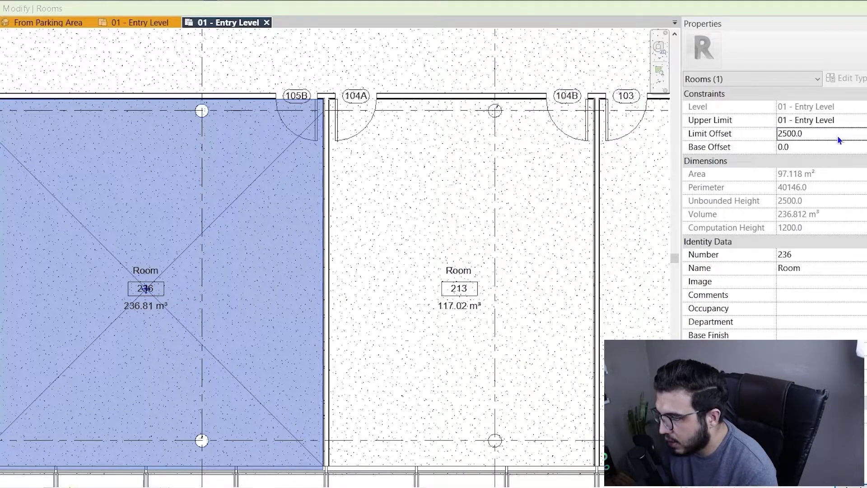
pyautogui.scroll(5, 155, 326)
pyautogui.scroll(-8, 227, 280)
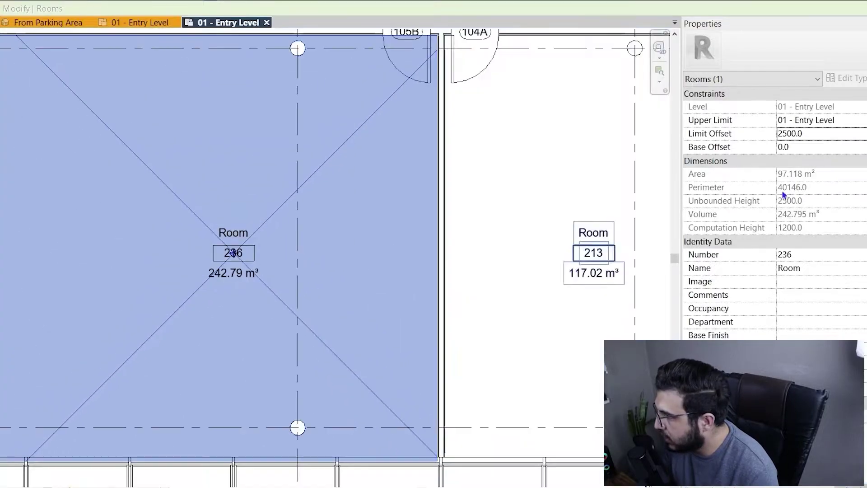
pyautogui.moveTo(522, 284); pyautogui.dragTo(439, 292, button='middle')
pyautogui.press('Escape')
pyautogui.click(298, 263)
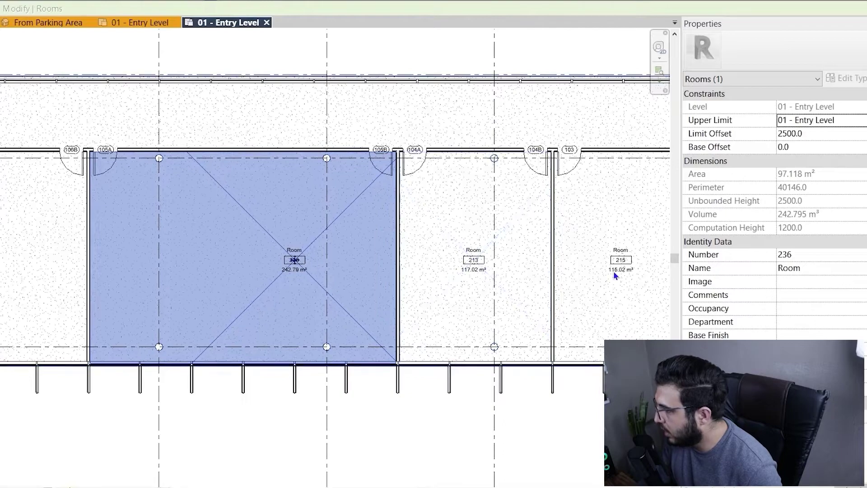
pyautogui.moveTo(366, 430); pyautogui.dragTo(303, 403, button='middle')
pyautogui.press('Escape')
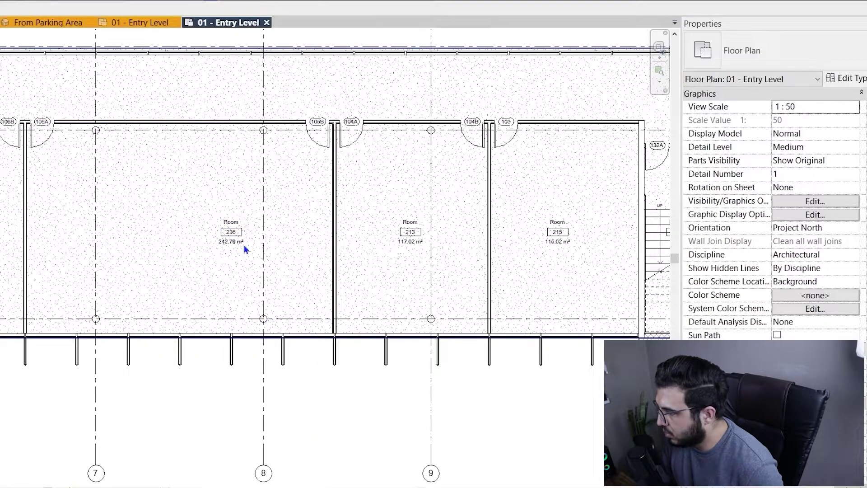
# Select the room between doors 105A and 105B, review its height limits, area and volume, and clear the selection
pyautogui.click(229, 239)
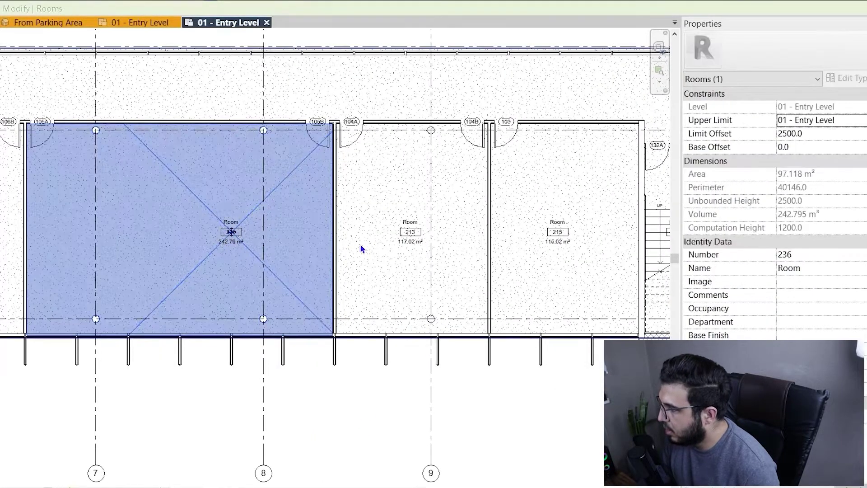
pyautogui.moveTo(383, 246); pyautogui.dragTo(342, 244, button='middle')
pyautogui.press('Escape')
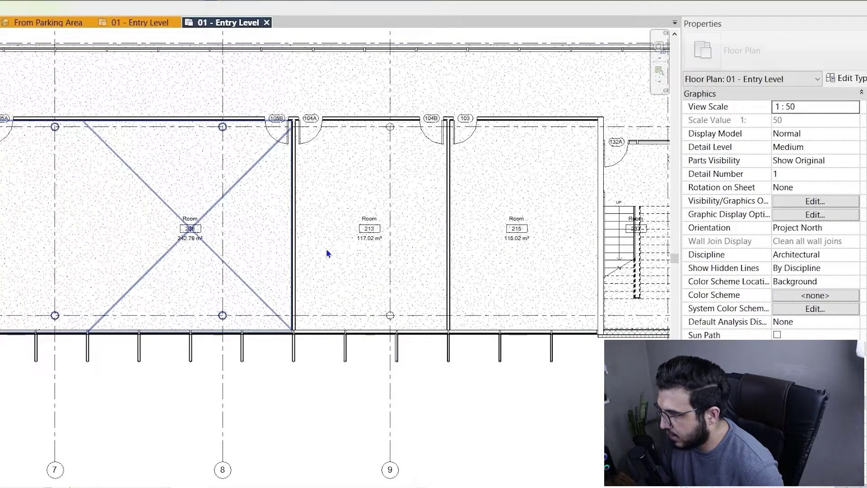
pyautogui.click(314, 421)
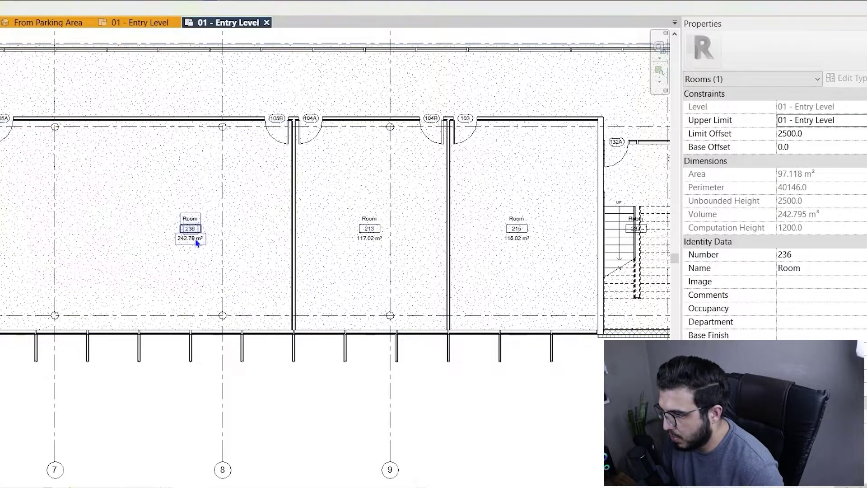
# Select the three volume room tags in the adjoining rooms by doors 105B, 104A and 103 and switch them to Room Tag With Area
pyautogui.click(195, 240)
pyautogui.keyDown('ctrl'); pyautogui.click(369, 235); pyautogui.keyUp('ctrl')
pyautogui.keyDown('ctrl'); pyautogui.click(515, 236); pyautogui.keyUp('ctrl')
pyautogui.click(806, 39)
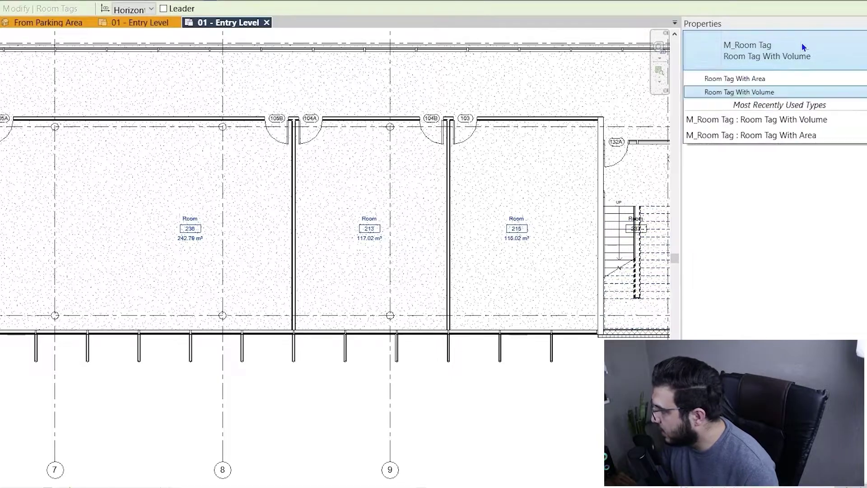
pyautogui.click(489, 402)
pyautogui.scroll(-2, 489, 401)
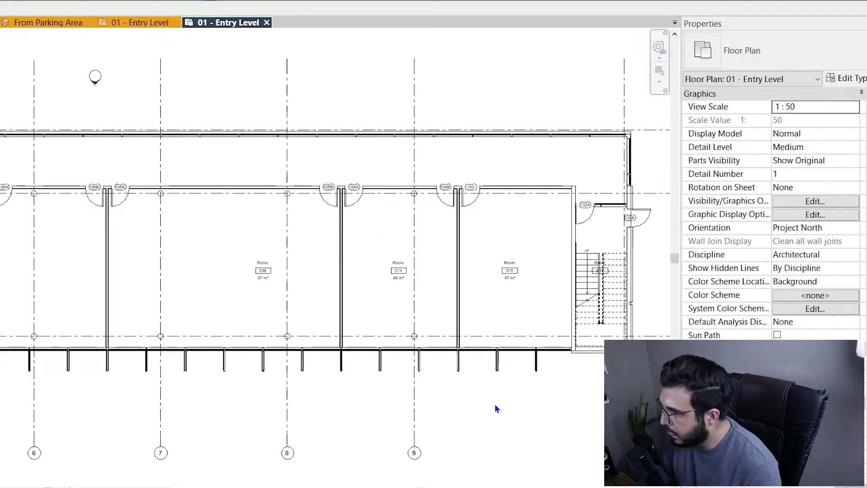
# Examine the tagged areas of the three rooms and the partition wall between doors 106B and 105A
pyautogui.moveTo(528, 410); pyautogui.dragTo(496, 401, button='middle')
pyautogui.scroll(5, 274, 272)
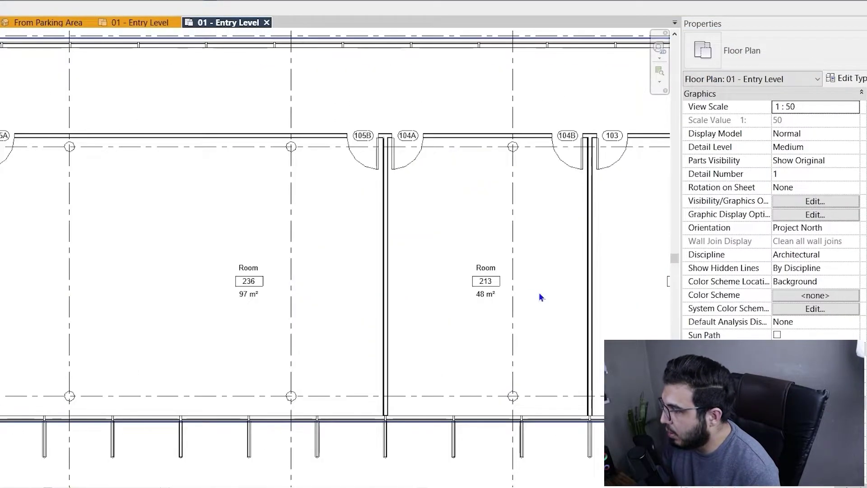
pyautogui.moveTo(540, 296); pyautogui.dragTo(243, 256, button='middle')
pyautogui.scroll(-4, 372, 275)
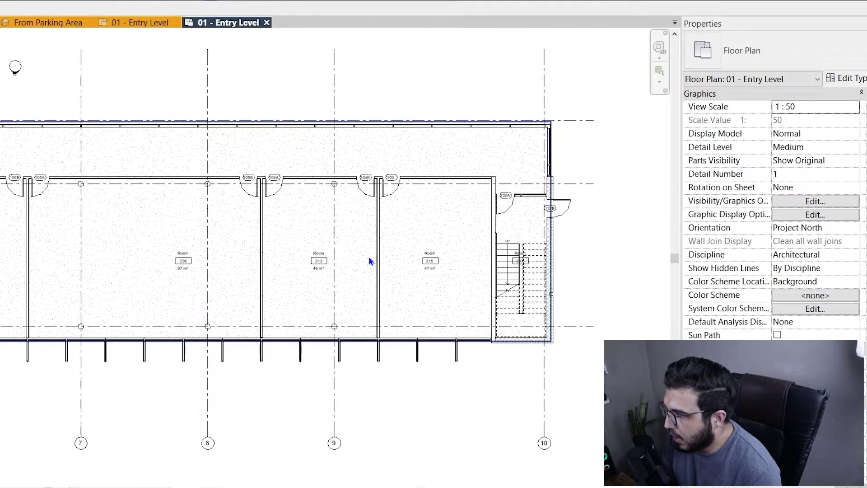
pyautogui.scroll(3, 370, 259)
pyautogui.moveTo(110, 290); pyautogui.dragTo(456, 308, button='middle')
pyautogui.scroll(-4, 453, 306)
pyautogui.moveTo(225, 329); pyautogui.dragTo(283, 288, button='middle')
pyautogui.scroll(3, 369, 247)
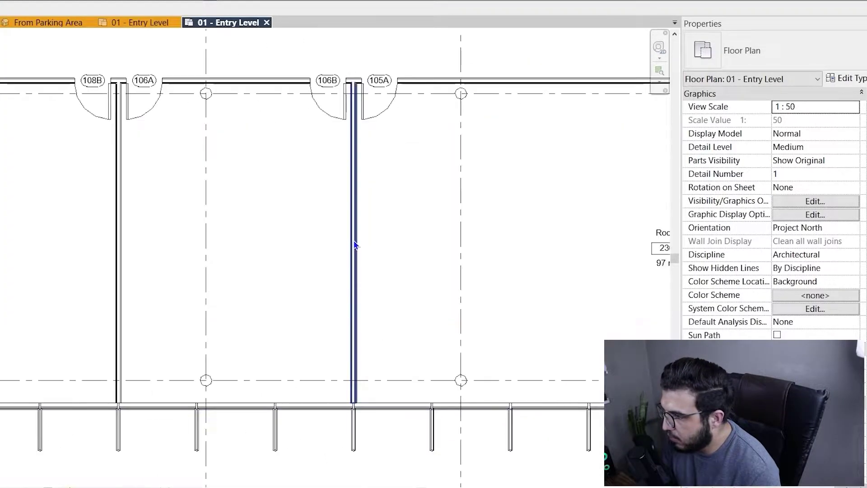
pyautogui.click(355, 245)
pyautogui.moveTo(437, 301); pyautogui.dragTo(274, 277, button='middle')
pyautogui.press('Escape')
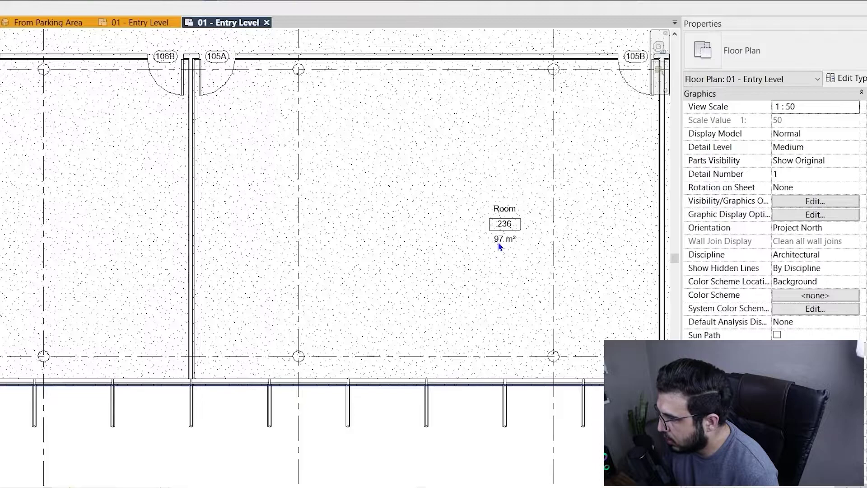
# Select the room between doors 105A and 105B and examine how the surrounding walls limit its extent
pyautogui.click(497, 229)
pyautogui.press('Escape')
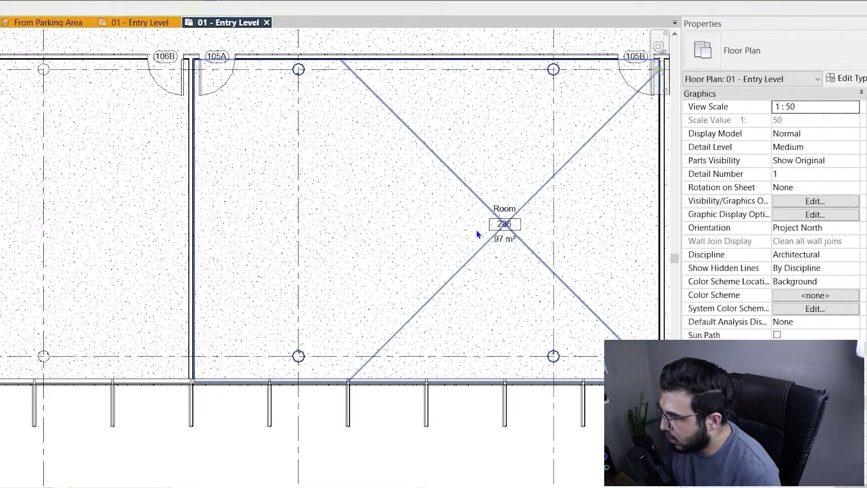
pyautogui.click(507, 248)
pyautogui.scroll(-2, 435, 276)
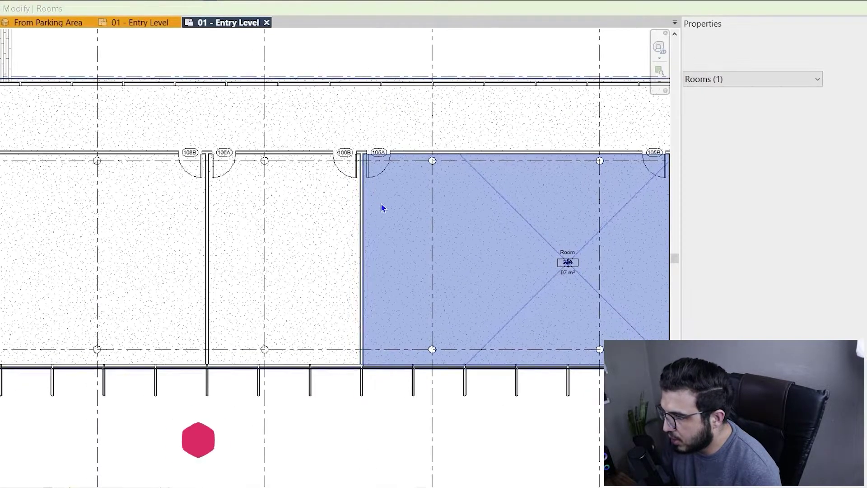
pyautogui.scroll(1, 371, 211)
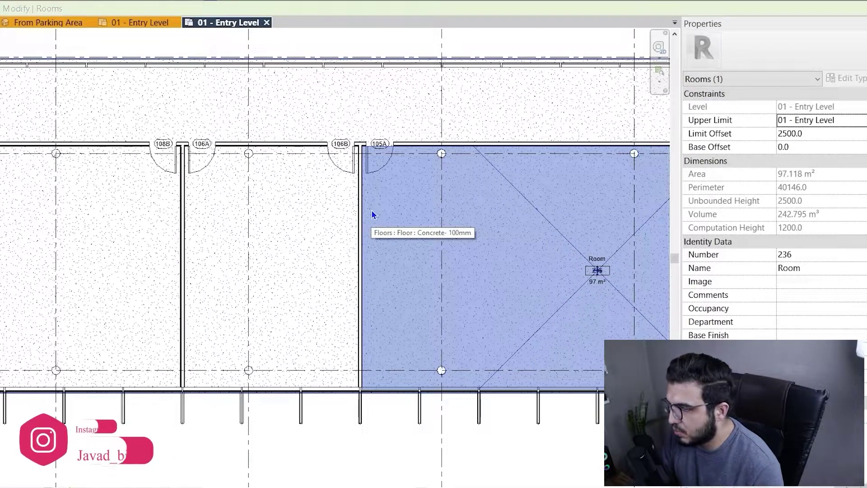
pyautogui.scroll(2, 354, 238)
pyautogui.moveTo(355, 239); pyautogui.dragTo(315, 192, button='middle')
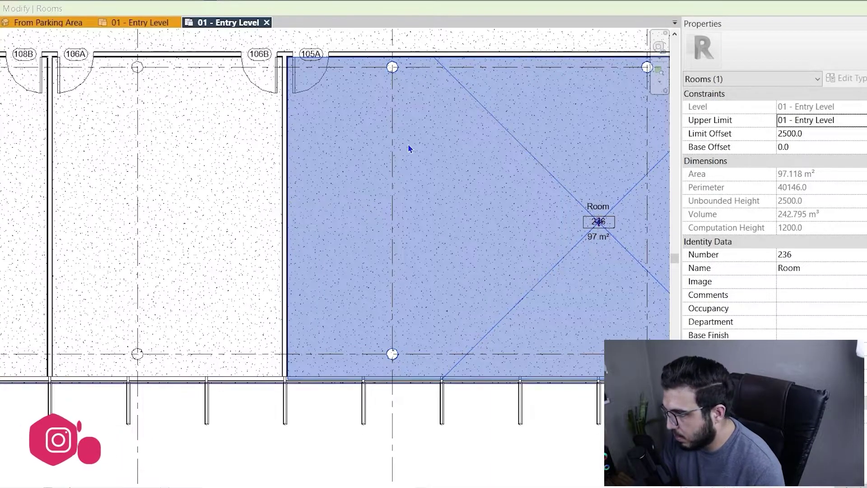
pyautogui.moveTo(463, 239); pyautogui.dragTo(458, 220, button='middle')
pyautogui.scroll(-2, 458, 220)
pyautogui.moveTo(462, 254); pyautogui.dragTo(416, 230, button='middle')
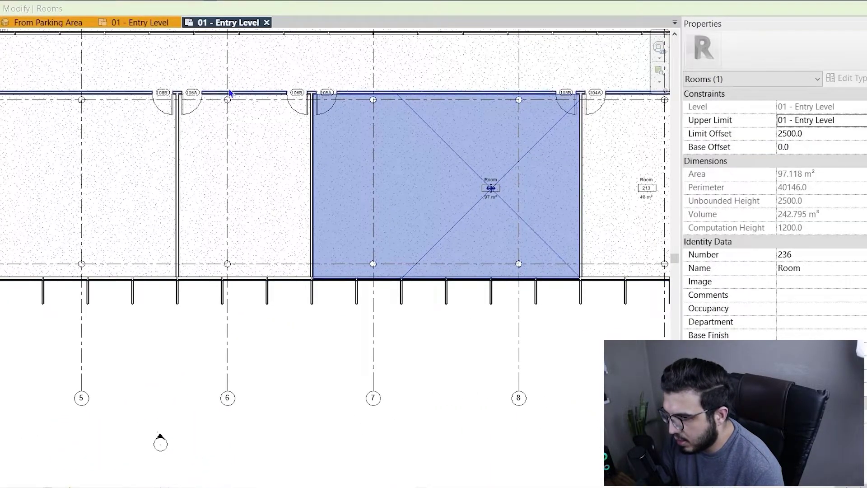
pyautogui.scroll(5, 379, 97)
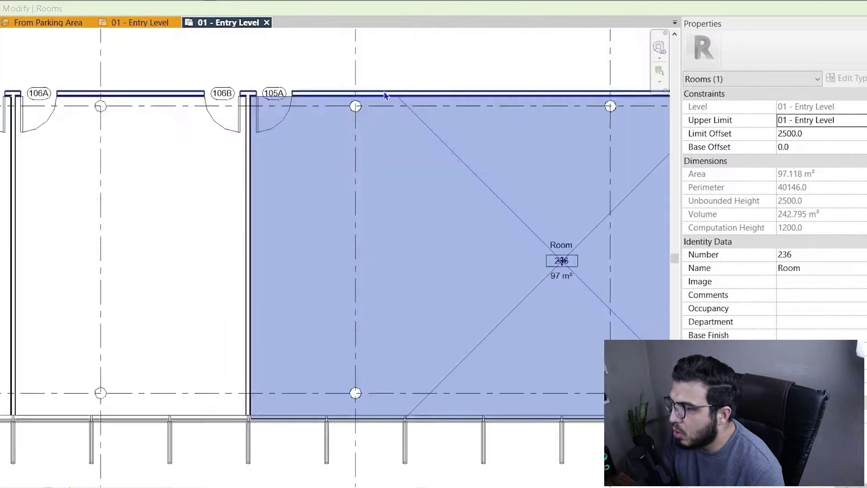
pyautogui.scroll(2, 342, 127)
pyautogui.scroll(-5, 398, 130)
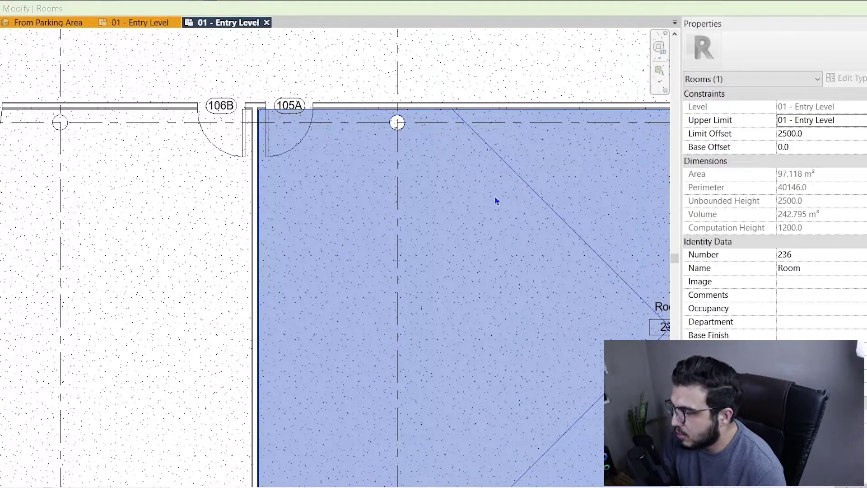
pyautogui.scroll(-2, 501, 225)
pyautogui.moveTo(512, 257); pyautogui.dragTo(419, 215, button='middle')
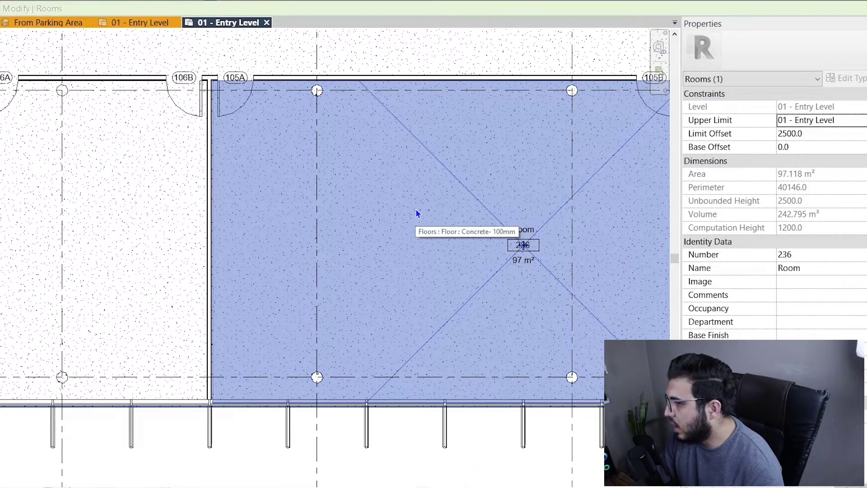
pyautogui.scroll(-2, 416, 210)
pyautogui.moveTo(354, 251); pyautogui.dragTo(399, 243, button='middle')
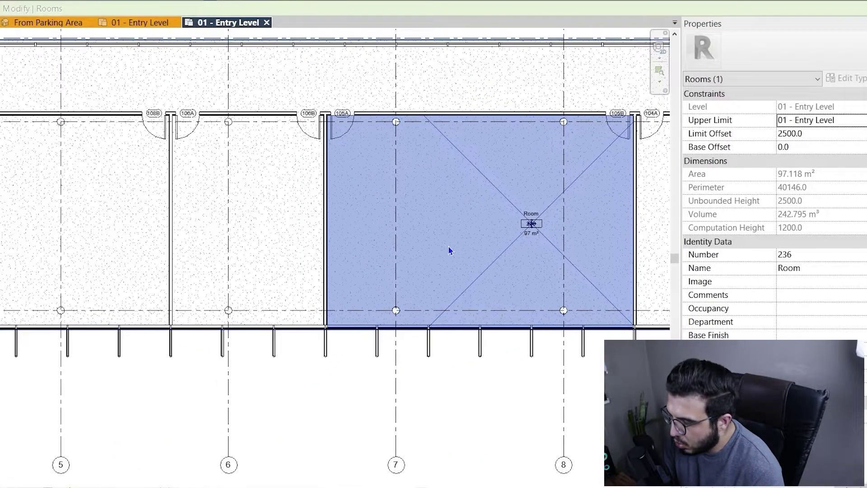
pyautogui.moveTo(405, 280); pyautogui.dragTo(343, 256, button='middle')
pyautogui.click(310, 370)
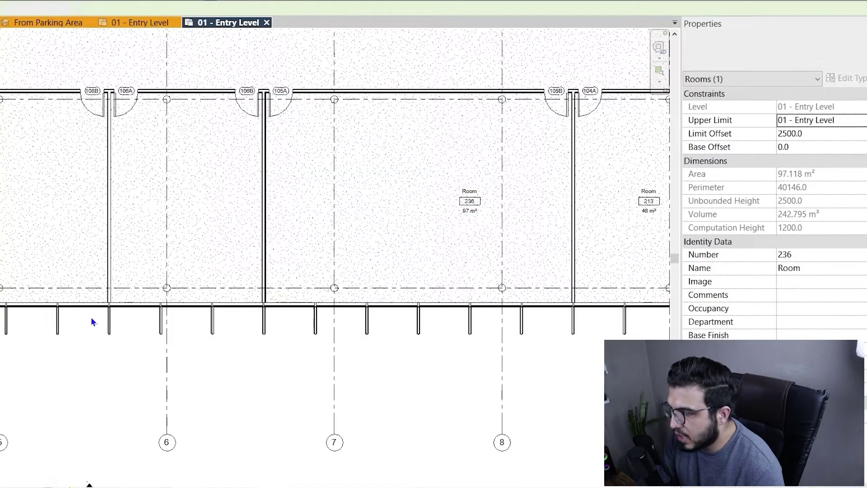
# Turn off Room Bounding for the partition wall between doors 106B and 105A and clear the selection
pyautogui.scroll(5, 144, 298)
pyautogui.scroll(-5, 285, 266)
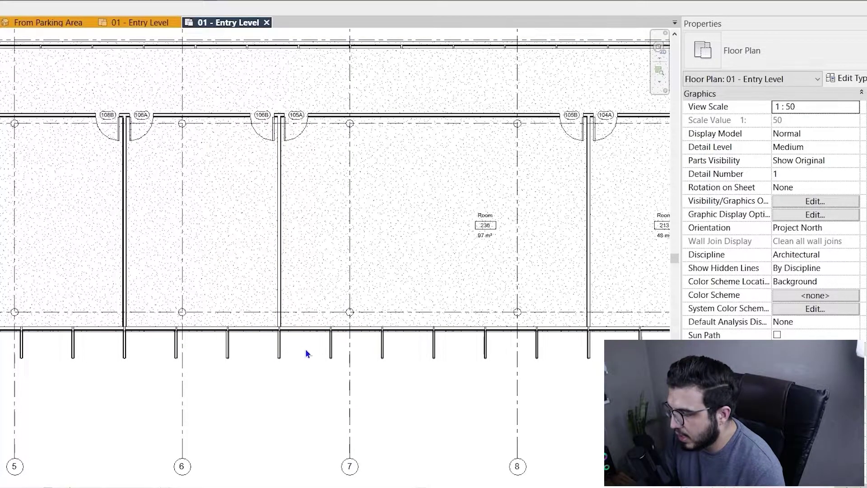
pyautogui.scroll(5, 232, 354)
pyautogui.moveTo(327, 233); pyautogui.dragTo(331, 301, button='middle')
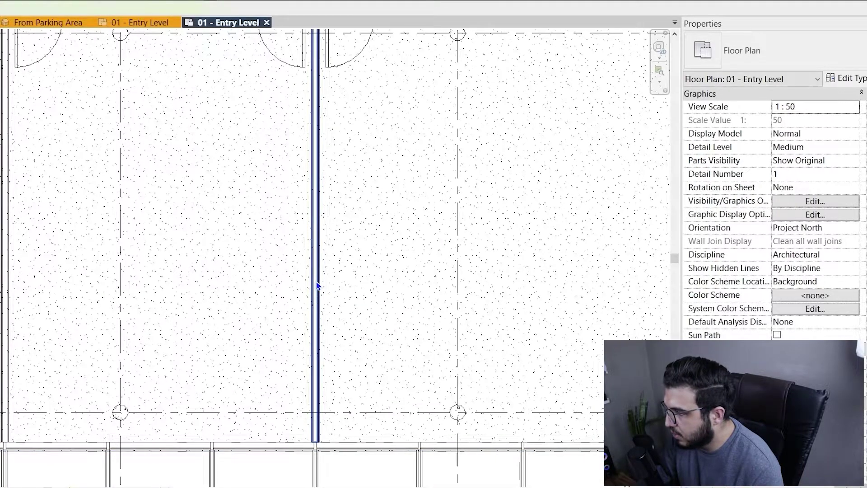
pyautogui.click(318, 285)
pyautogui.scroll(-3, 317, 285)
pyautogui.moveTo(386, 293); pyautogui.dragTo(321, 277, button='middle')
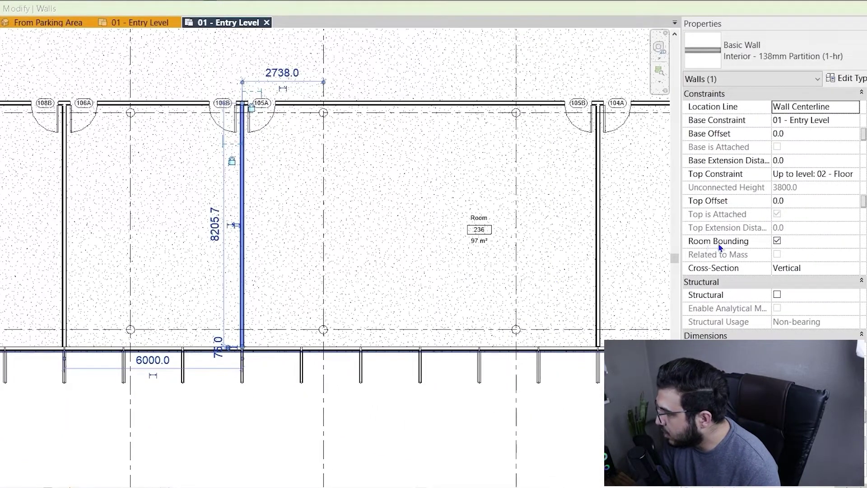
pyautogui.click(776, 241)
pyautogui.click(499, 258)
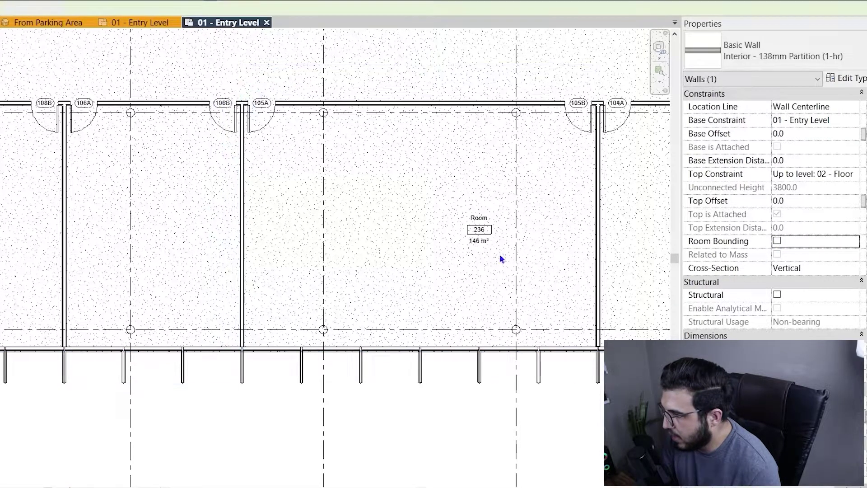
# Select the room tagged 236 and examine its extent and area across the non-bounding partition
pyautogui.click(475, 246)
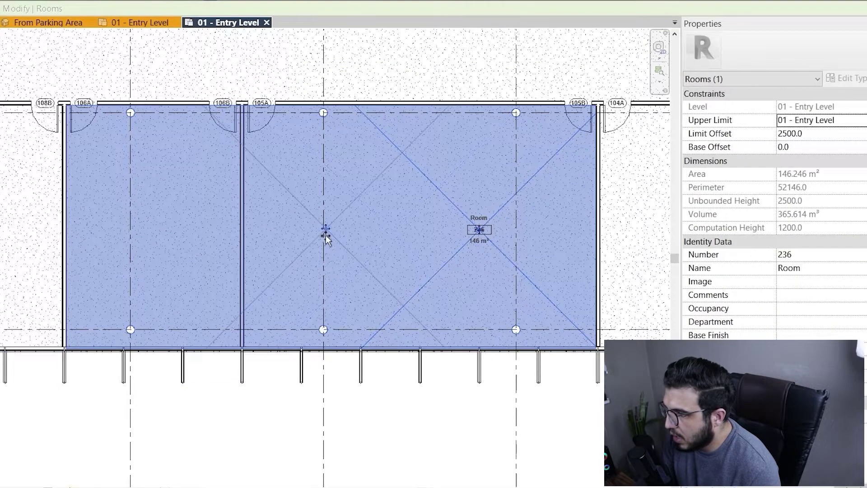
pyautogui.scroll(5, 327, 235)
pyautogui.scroll(-5, 467, 267)
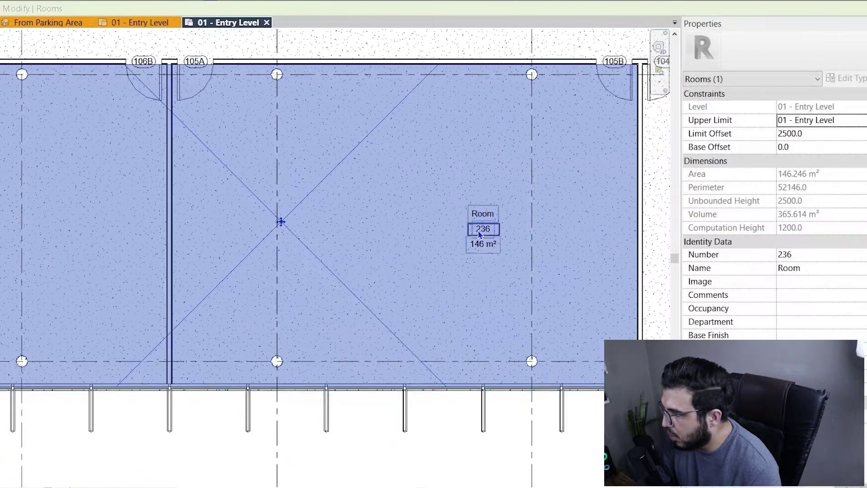
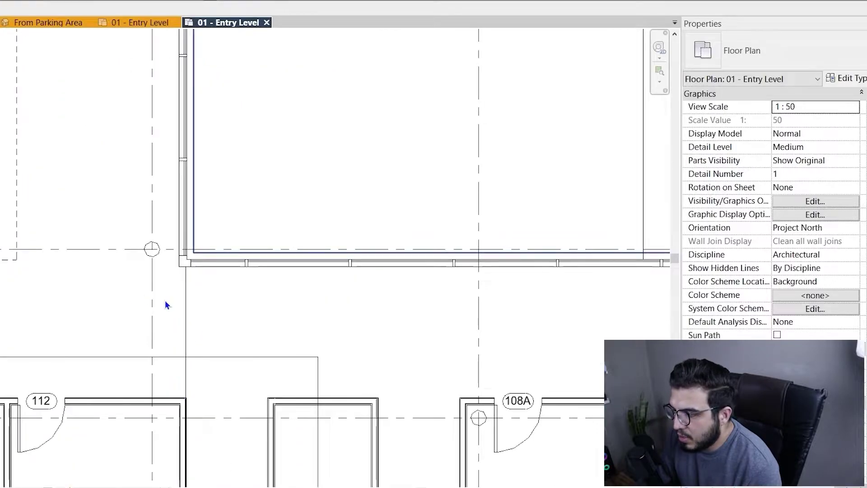
# Delete the room separation line that crosses the corridor near door 112, at the corner of the courtyard's exterior wall
pyautogui.click(181, 254)
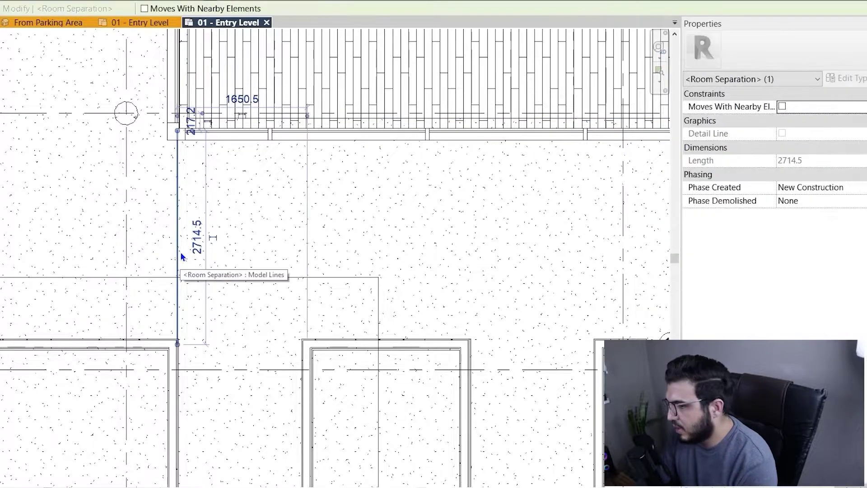
pyautogui.press('Delete')
pyautogui.scroll(-4, 176, 257)
pyautogui.moveTo(470, 363); pyautogui.dragTo(265, 316, button='middle')
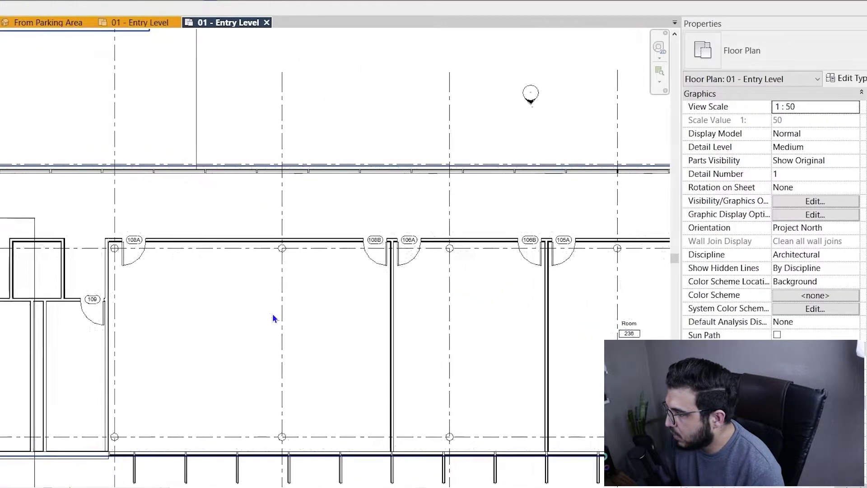
# Place a tagged room in the open corridor outside doors 108A and 108B, along the courtyard's exterior wall
pyautogui.scroll(-3, 272, 314)
pyautogui.moveTo(443, 389); pyautogui.dragTo(427, 398, button='middle')
pyautogui.scroll(6, 142, 255)
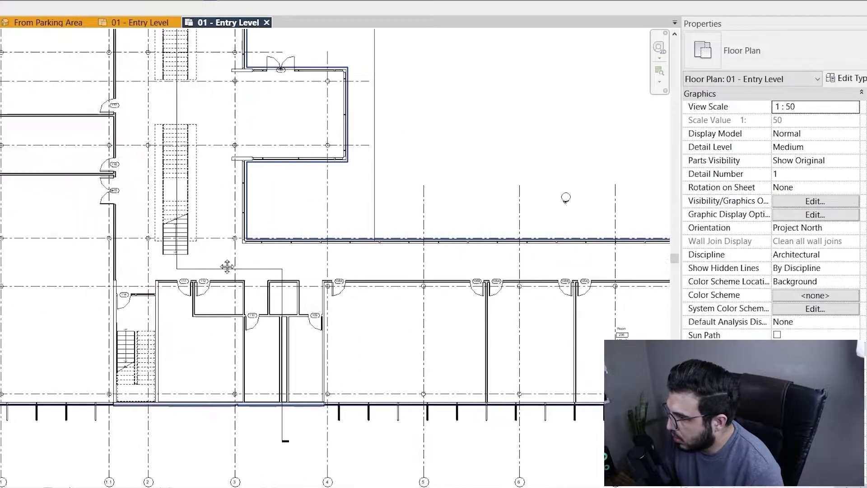
pyautogui.scroll(-3, 353, 246)
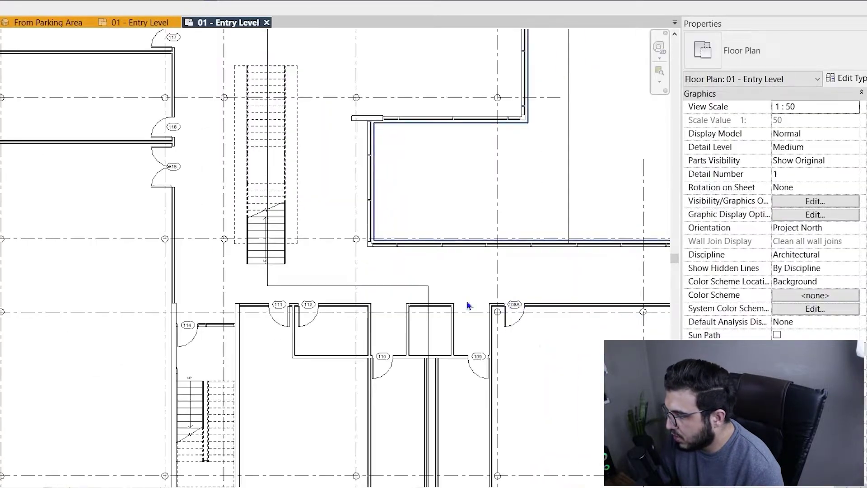
pyautogui.moveTo(530, 340); pyautogui.dragTo(298, 267, button='middle')
pyautogui.scroll(-3, 491, 361)
pyautogui.moveTo(550, 383); pyautogui.dragTo(359, 354, button='middle')
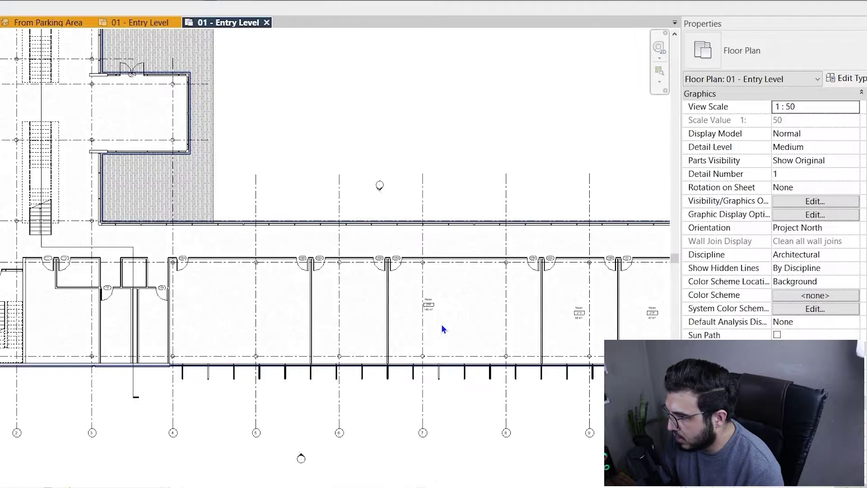
pyautogui.scroll(3, 415, 312)
pyautogui.moveTo(181, 311)
pyautogui.mouseDown(button='middle')
pyautogui.moveTo(292, 304)
pyautogui.moveTo(178, 292)
pyautogui.mouseUp(button='middle')
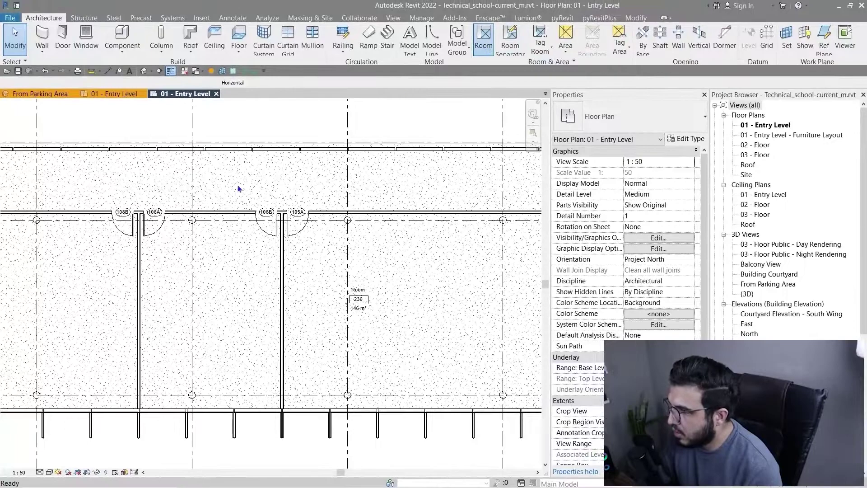
pyautogui.scroll(-5, 238, 188)
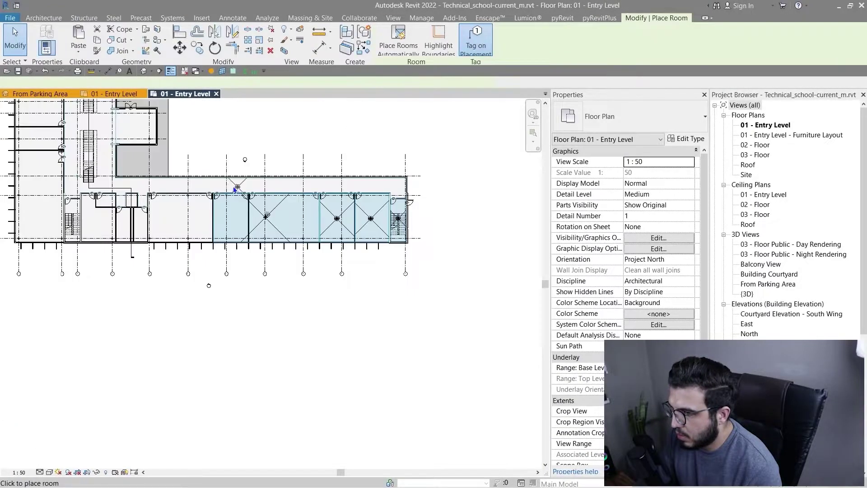
pyautogui.moveTo(220, 207); pyautogui.dragTo(351, 383, button='middle')
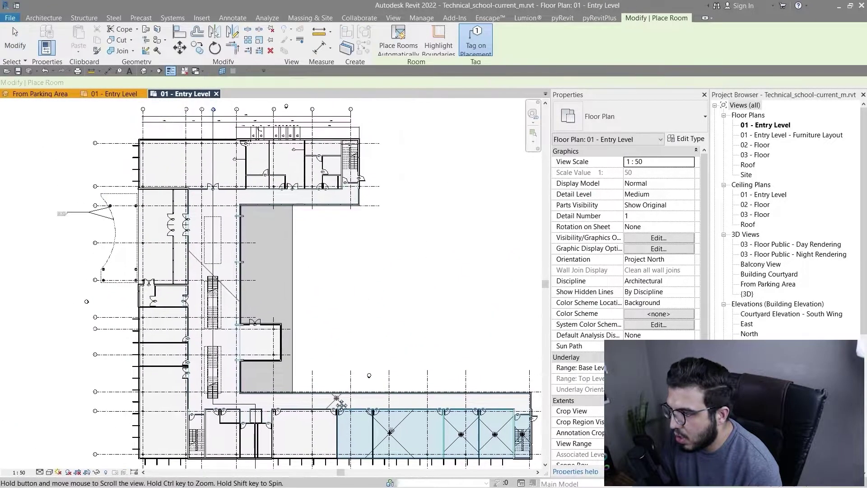
pyautogui.scroll(5, 293, 397)
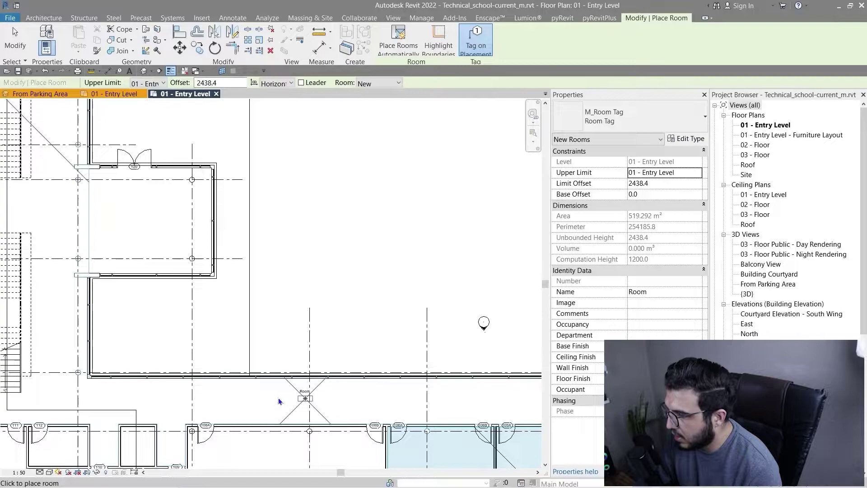
pyautogui.click(329, 401)
pyautogui.scroll(5, 323, 411)
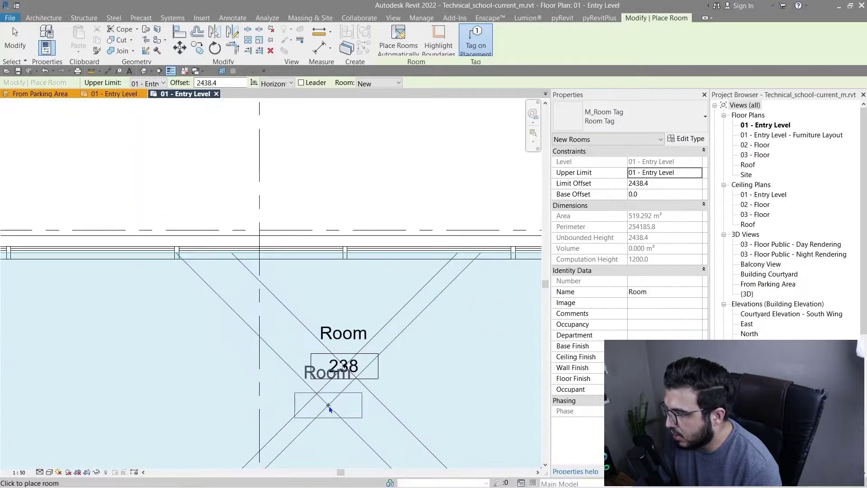
pyautogui.press('Escape')
pyautogui.press('Escape')
# Change the corridor room's tag to the Room Tag With Area type
pyautogui.click(338, 349)
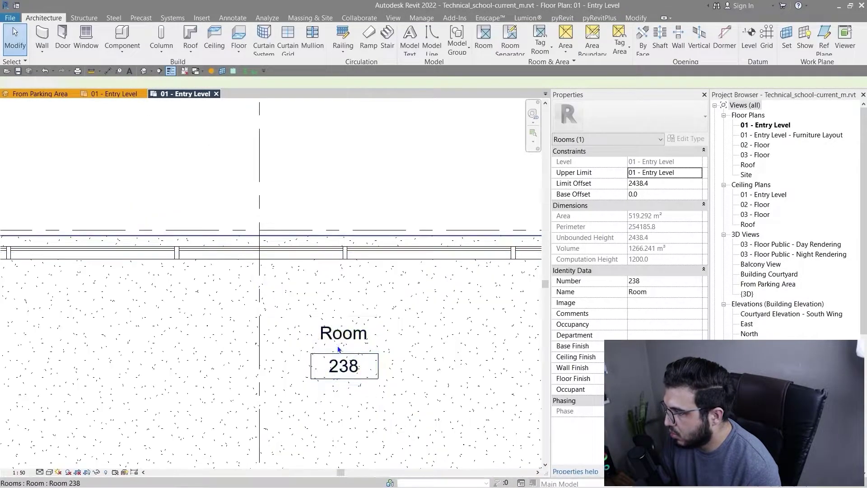
pyautogui.press('Escape')
pyautogui.click(344, 366)
pyautogui.click(630, 116)
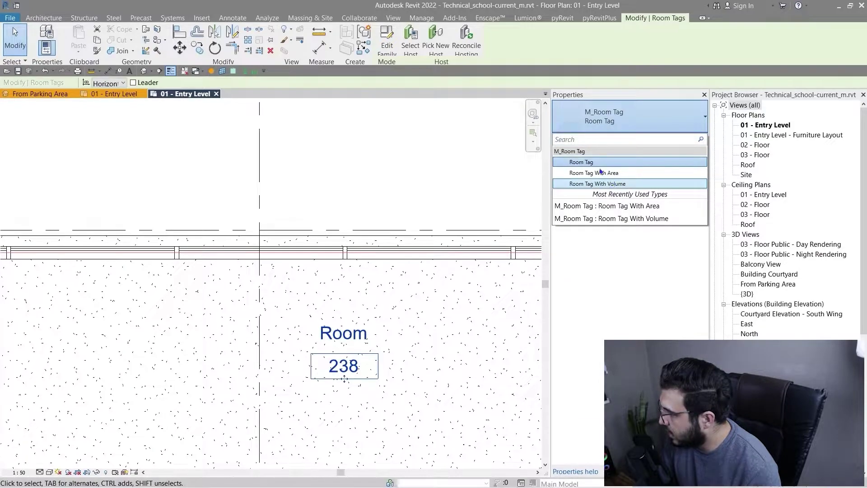
pyautogui.click(601, 172)
pyautogui.scroll(3, 348, 396)
pyautogui.press('Escape')
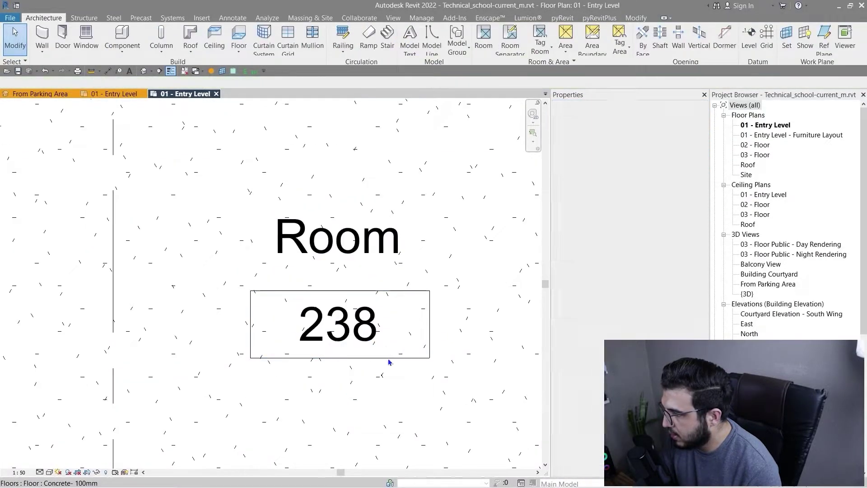
pyautogui.scroll(-1, 389, 362)
pyautogui.click(367, 333)
pyautogui.click(629, 117)
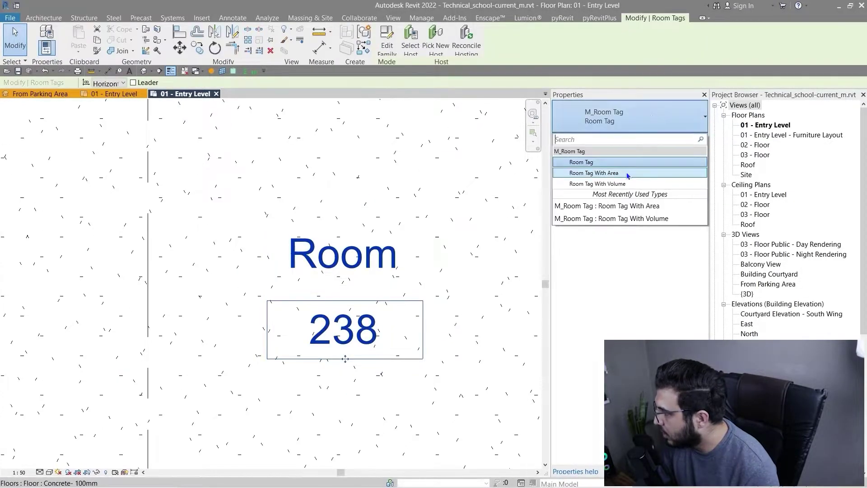
pyautogui.click(627, 173)
pyautogui.press('Escape')
# Examine where the corridor opens into the main stair hall, between the courtyard wall corner and door 112
pyautogui.scroll(-4, 255, 371)
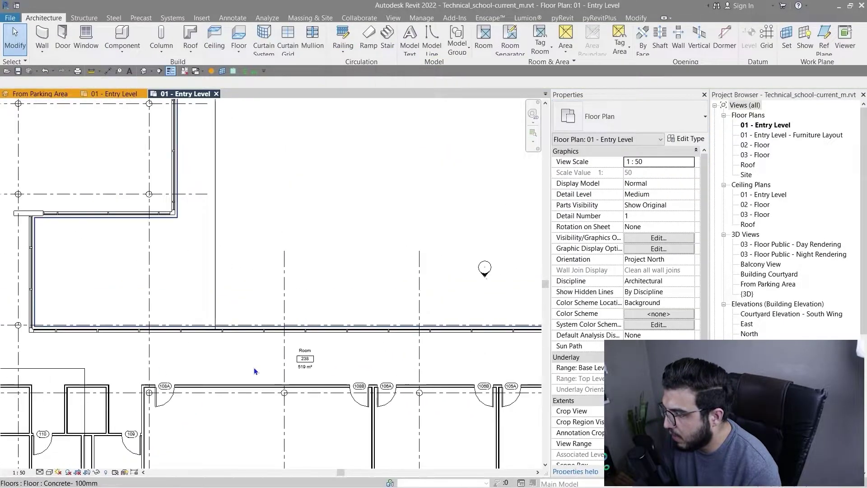
pyautogui.moveTo(190, 374); pyautogui.dragTo(180, 342, button='middle')
pyautogui.scroll(-4, 180, 342)
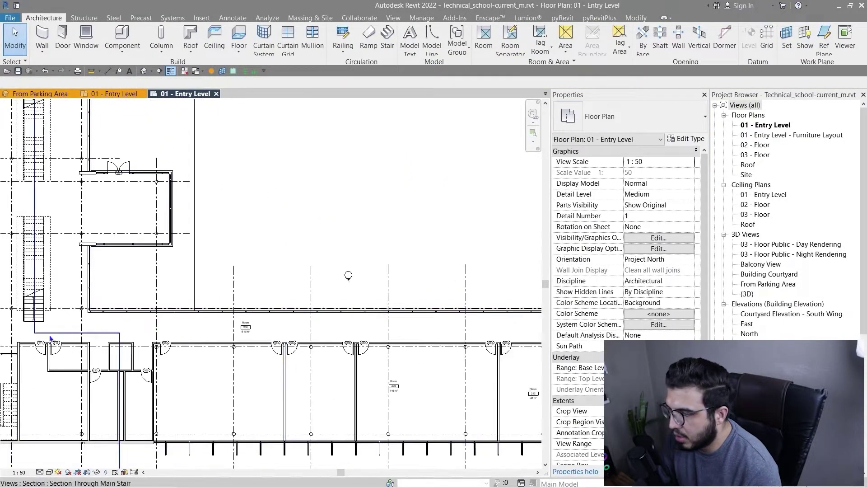
pyautogui.scroll(3, 50, 339)
pyautogui.scroll(-3, 115, 342)
pyautogui.moveTo(82, 338); pyautogui.dragTo(124, 372, button='middle')
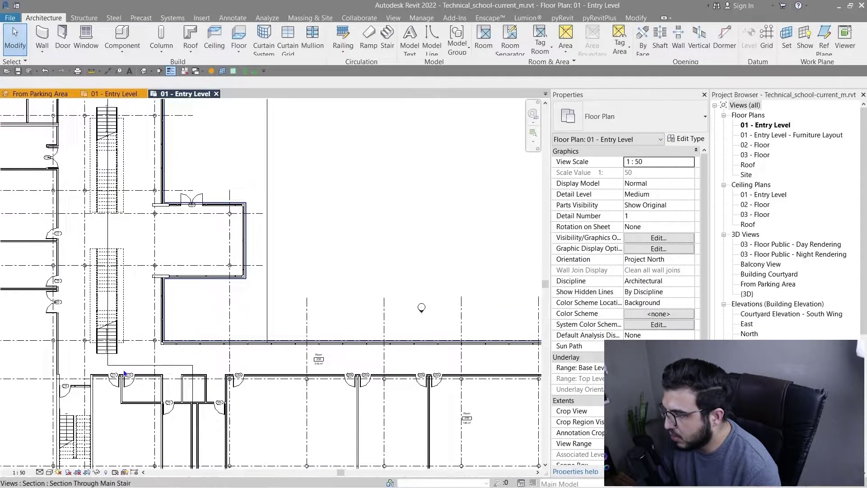
pyautogui.scroll(-3, 125, 373)
pyautogui.scroll(5, 124, 368)
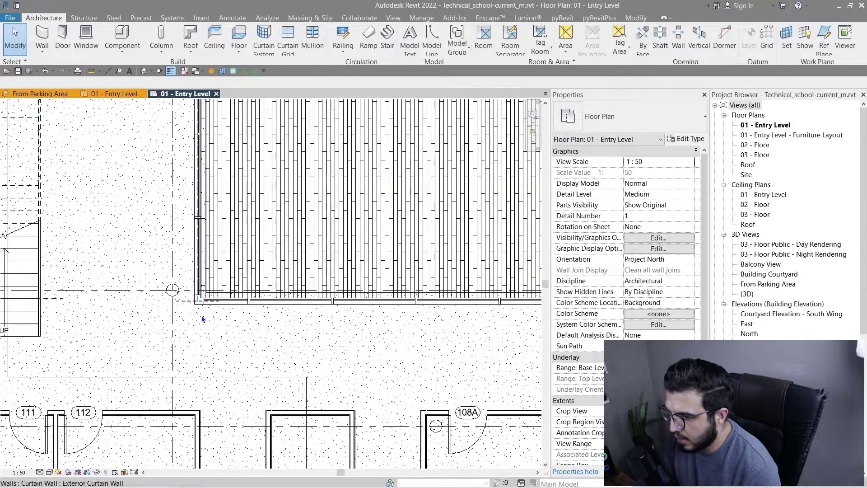
pyautogui.scroll(4, 187, 352)
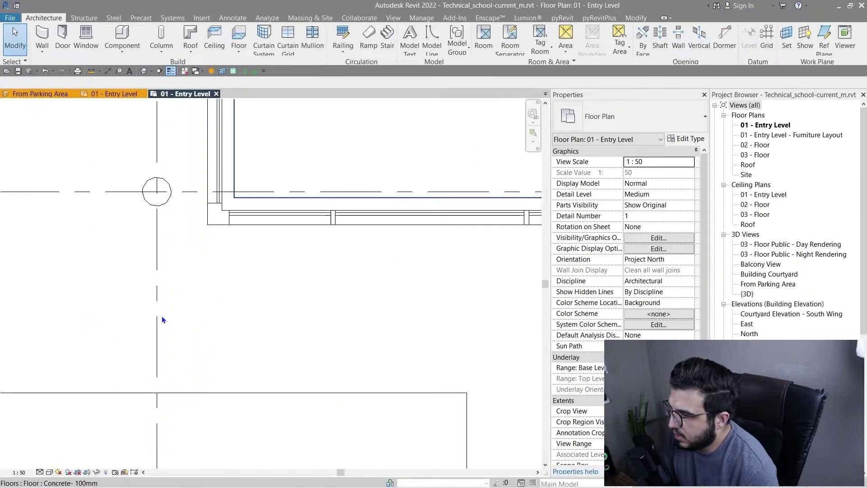
pyautogui.scroll(-3, 178, 346)
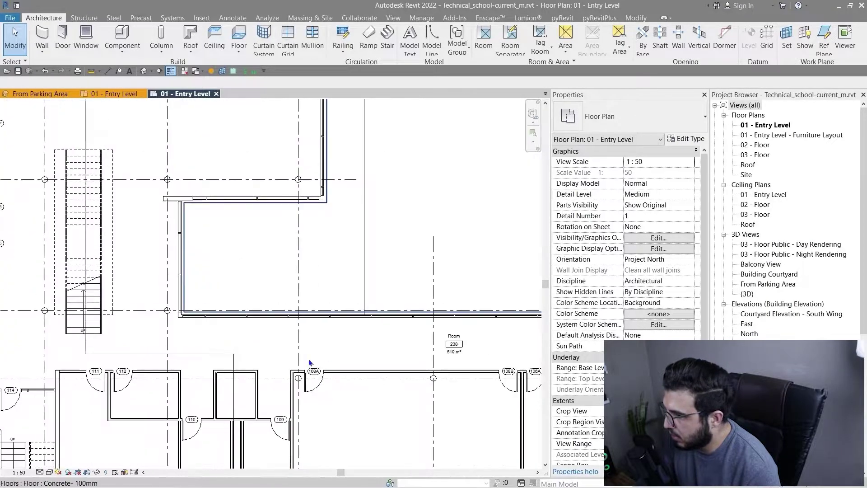
pyautogui.moveTo(334, 366)
pyautogui.mouseDown(button='middle')
pyautogui.moveTo(184, 359)
pyautogui.moveTo(203, 361)
pyautogui.mouseUp(button='middle')
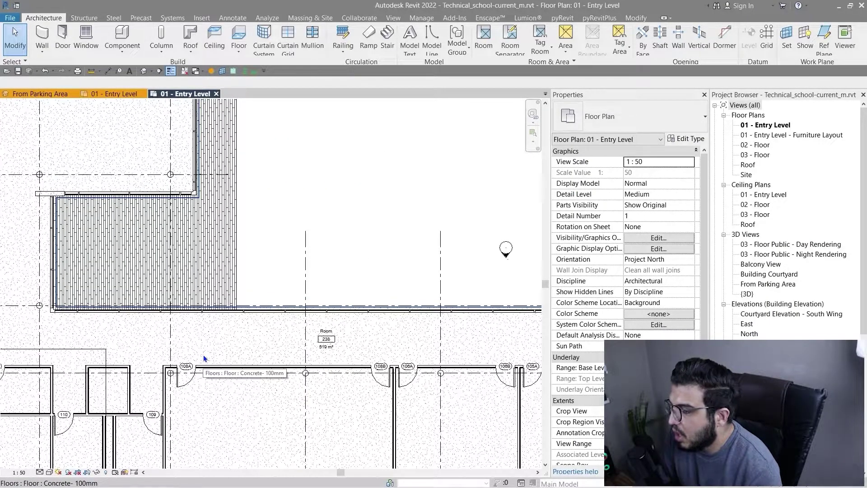
pyautogui.scroll(-2, 204, 359)
pyautogui.moveTo(236, 261); pyautogui.dragTo(372, 212, button='middle')
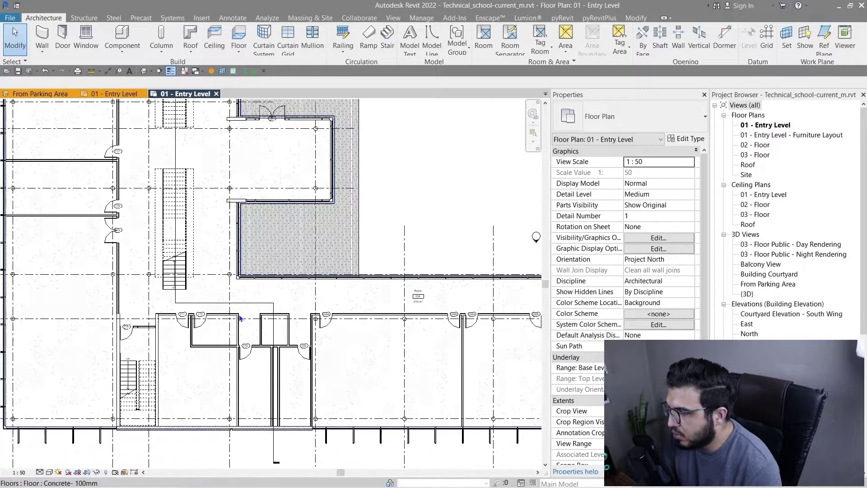
pyautogui.scroll(4, 223, 306)
pyautogui.moveTo(374, 301); pyautogui.dragTo(233, 313, button='middle')
pyautogui.scroll(-3, 175, 335)
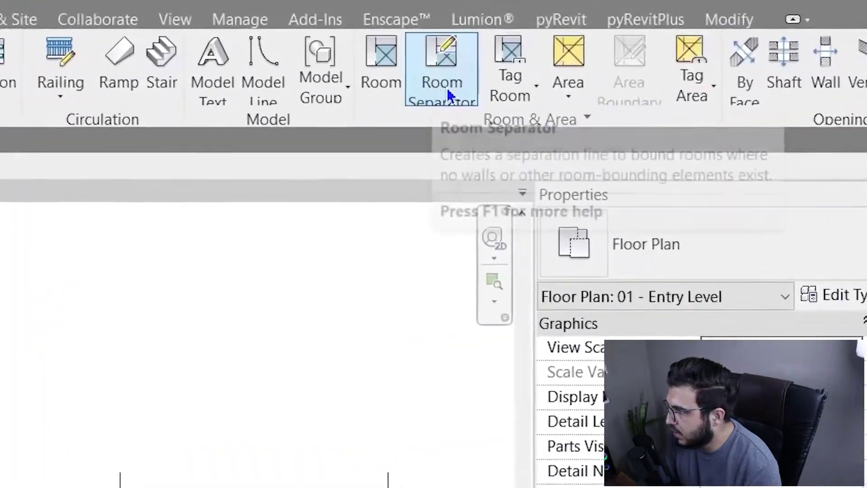
# Draw a room separation line across the corridor from the courtyard curtain wall's corner to the wall corner beside door 112
pyautogui.click(491, 58)
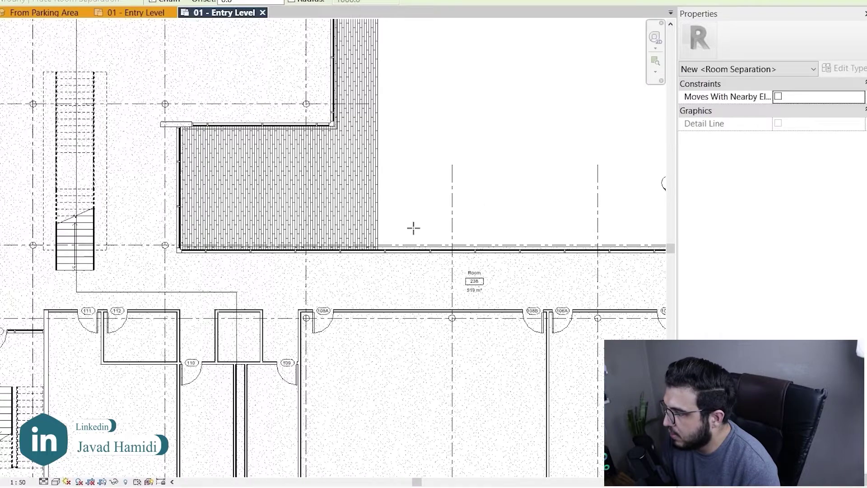
pyautogui.scroll(3, 139, 274)
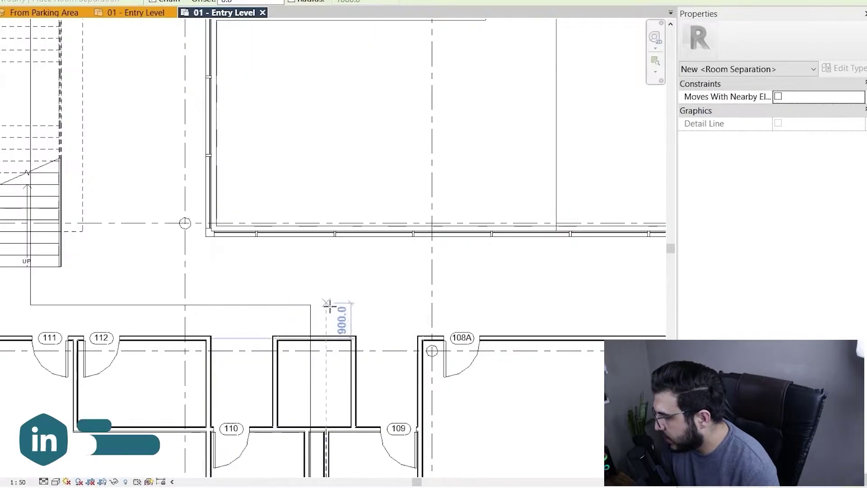
pyautogui.scroll(4, 224, 294)
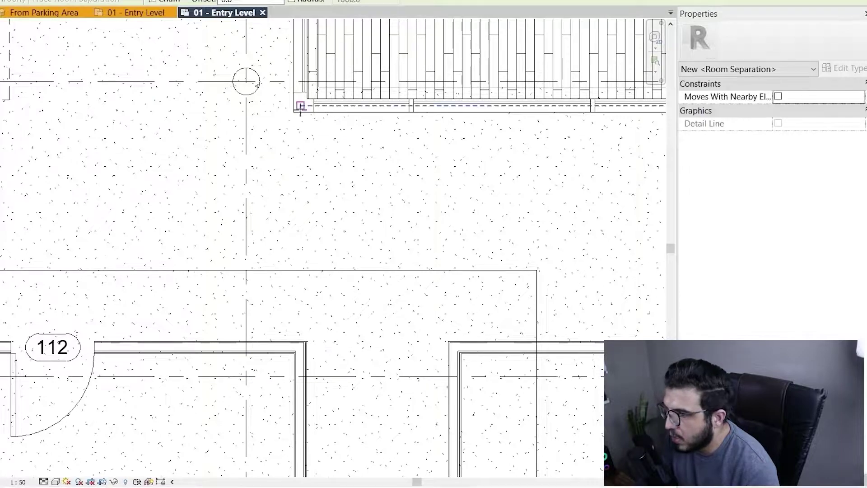
pyautogui.click(300, 106)
pyautogui.scroll(3, 302, 296)
pyautogui.scroll(-1, 300, 303)
pyautogui.moveTo(300, 303); pyautogui.dragTo(305, 162, button='middle')
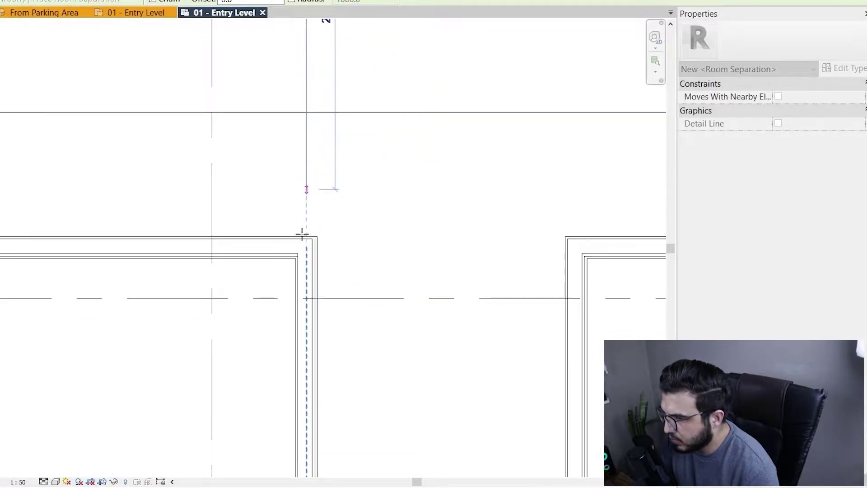
pyautogui.scroll(4, 299, 236)
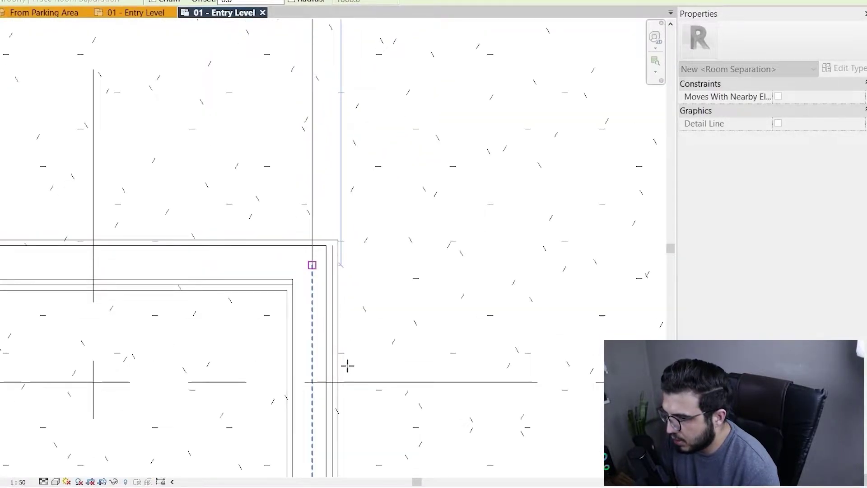
pyautogui.scroll(-6, 347, 366)
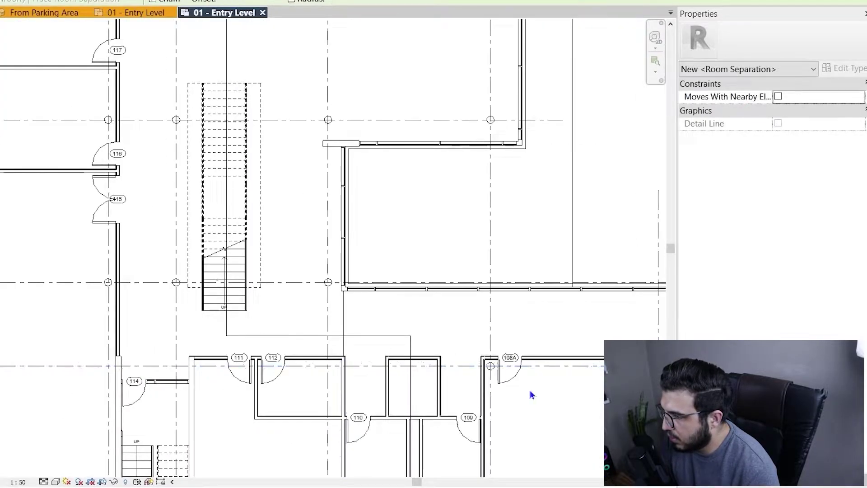
pyautogui.press('Escape')
# Select the corridor room, examine its extent and area up to the separation line, and clear the selection
pyautogui.moveTo(437, 382); pyautogui.dragTo(229, 343, button='middle')
pyautogui.press('Tab')
pyautogui.press('Tab')
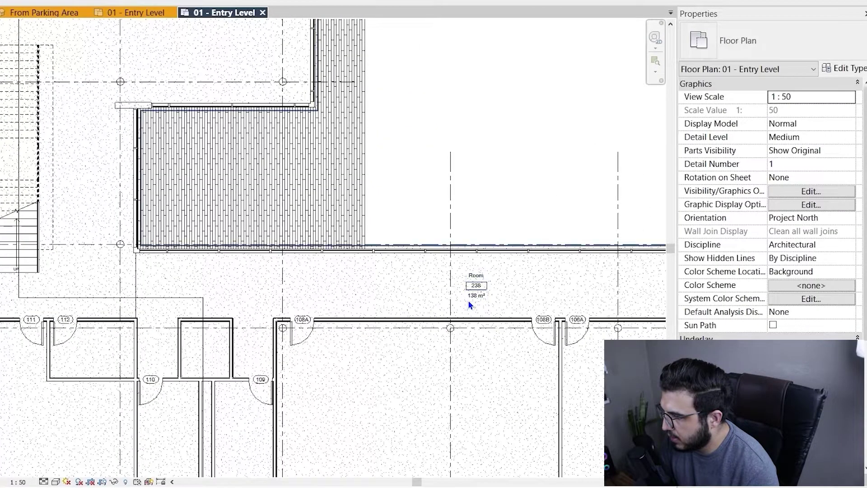
pyautogui.click(467, 299)
pyautogui.scroll(-4, 189, 289)
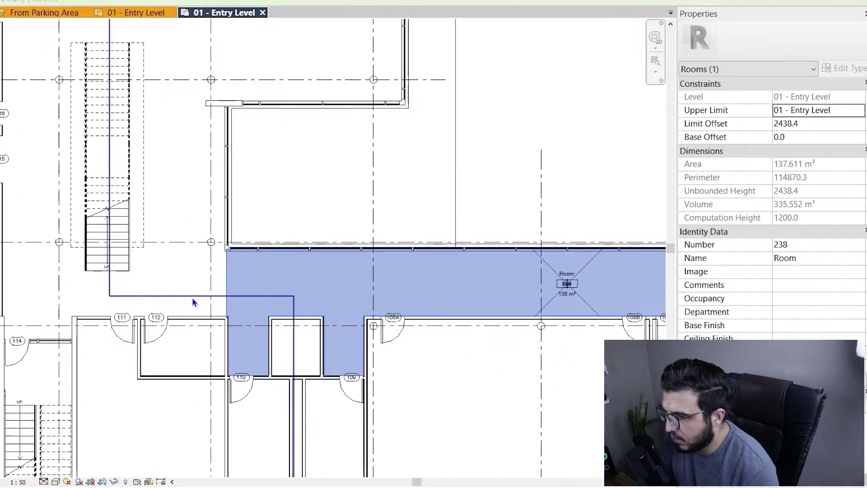
pyautogui.scroll(6, 186, 241)
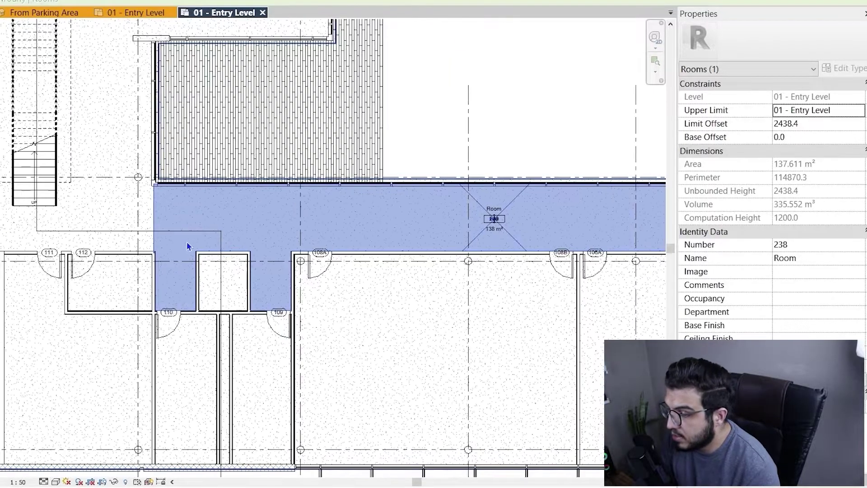
pyautogui.scroll(-6, 384, 280)
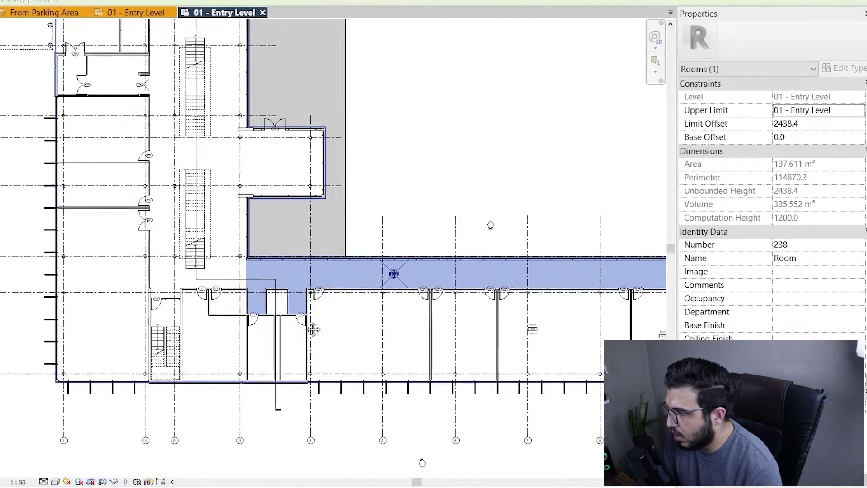
pyautogui.scroll(4, 302, 203)
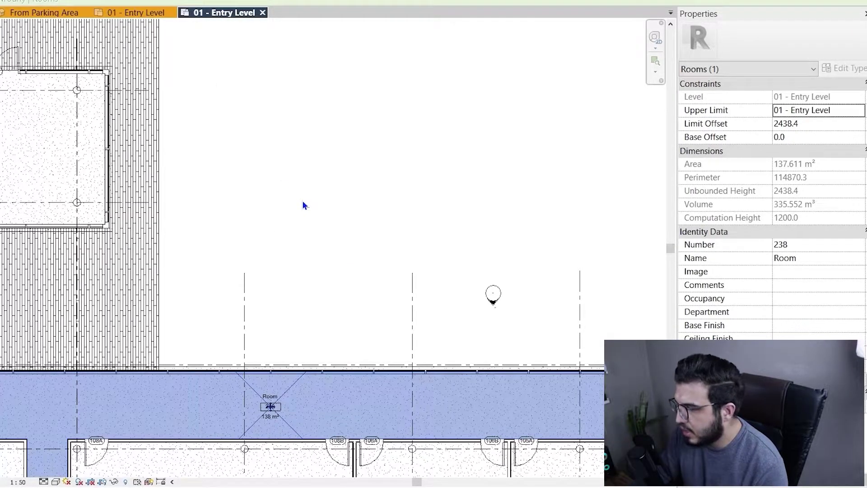
pyautogui.scroll(-2, 315, 155)
pyautogui.moveTo(275, 249); pyautogui.dragTo(261, 261, button='middle')
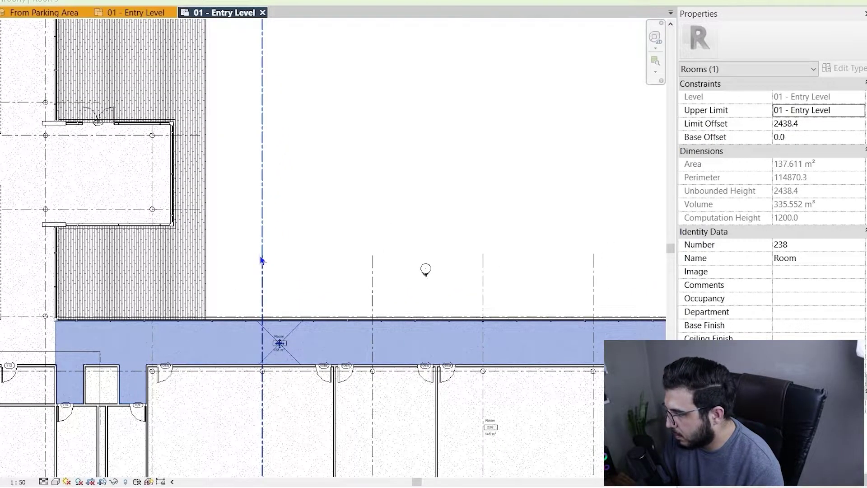
pyautogui.click(301, 223)
# Rename room 215, beside the stair at the far end of the corridor wing, as OFFICE
pyautogui.scroll(-3, 302, 223)
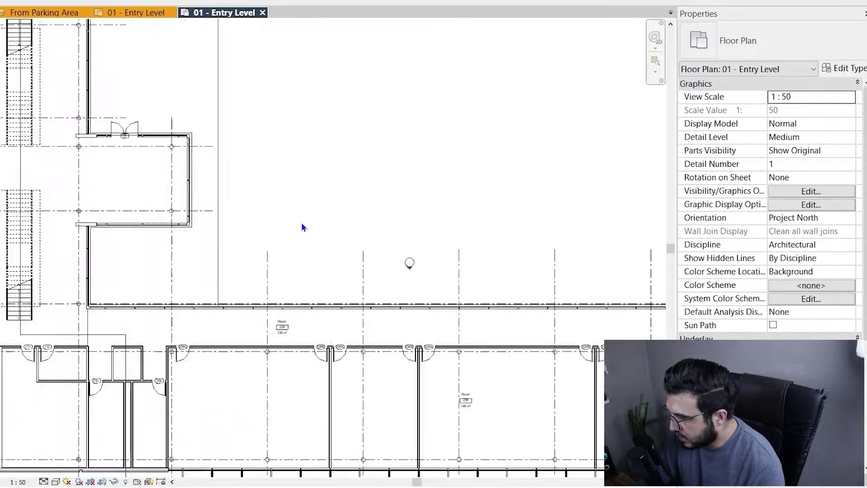
pyautogui.moveTo(390, 319); pyautogui.dragTo(201, 218, button='middle')
pyautogui.scroll(1, 321, 296)
pyautogui.scroll(1, 330, 269)
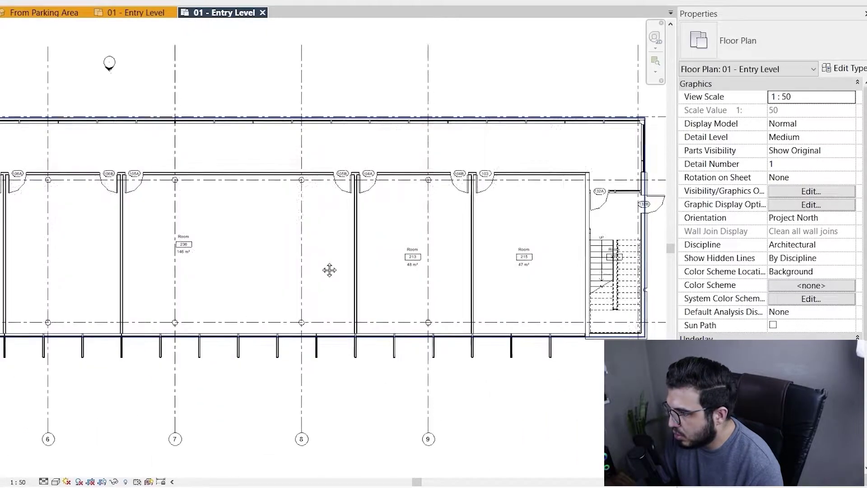
pyautogui.scroll(2, 569, 252)
pyautogui.scroll(2, 473, 266)
pyautogui.moveTo(473, 266); pyautogui.dragTo(410, 245, button='middle')
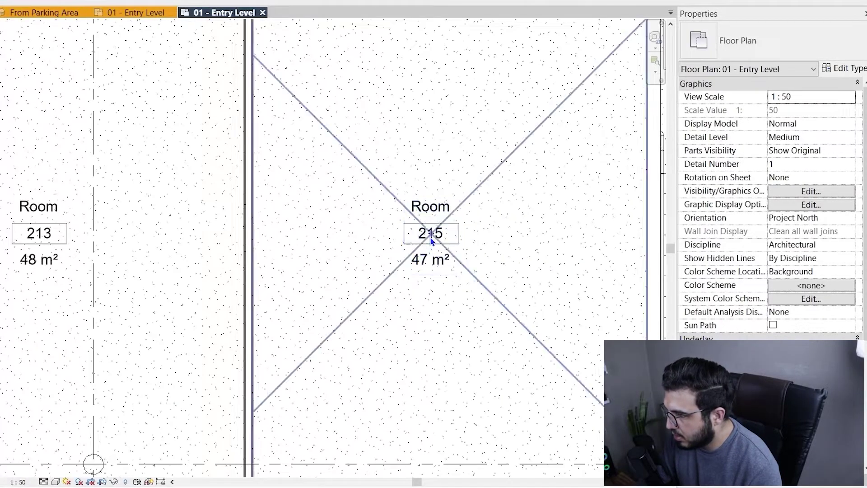
pyautogui.click(315, 177)
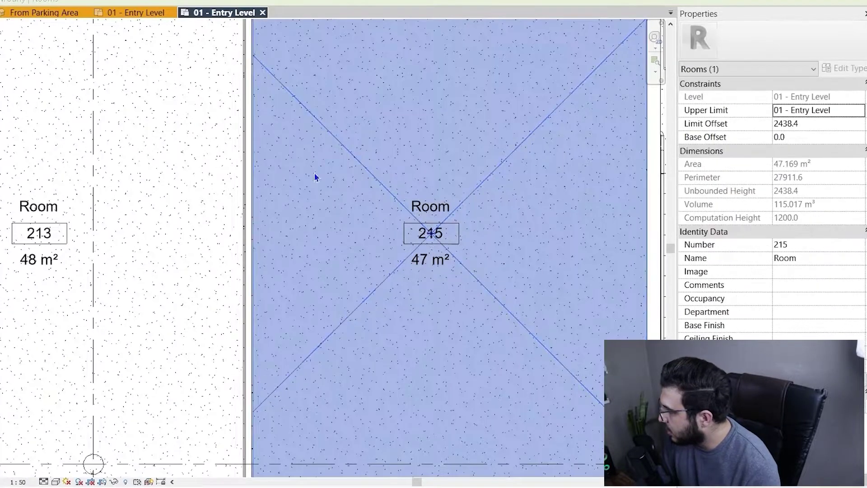
pyautogui.click(821, 260)
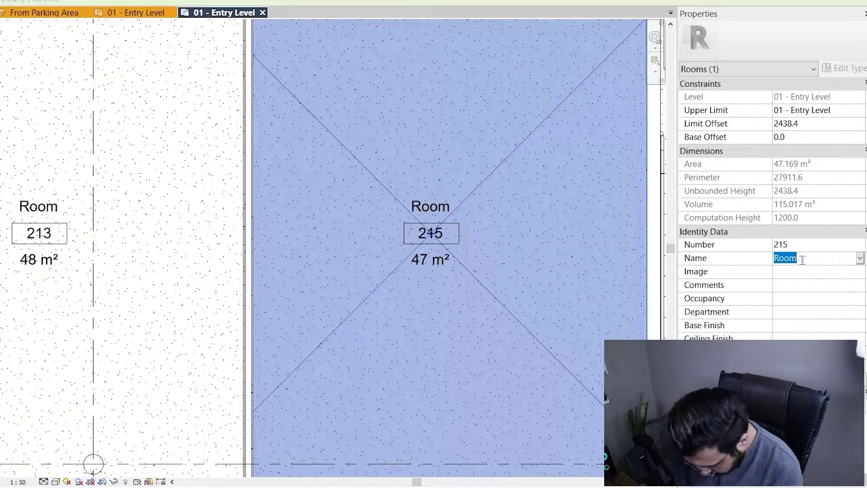
pyautogui.write('OFFICE')
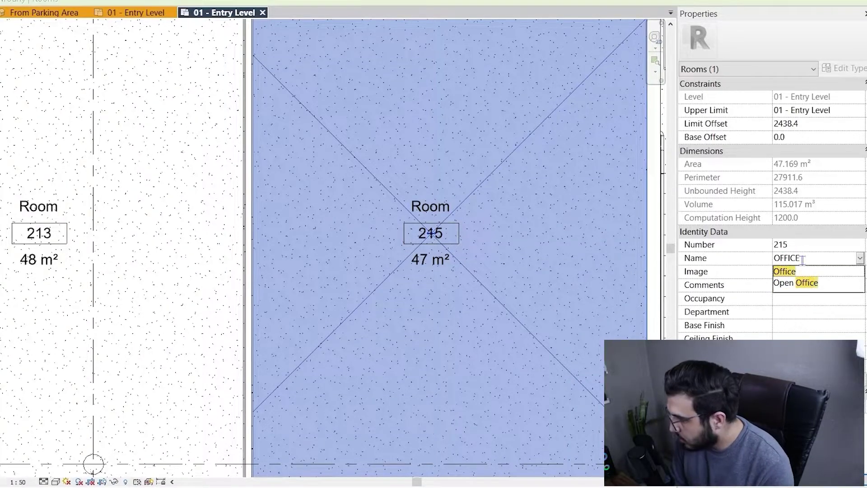
pyautogui.scroll(-4, 421, 201)
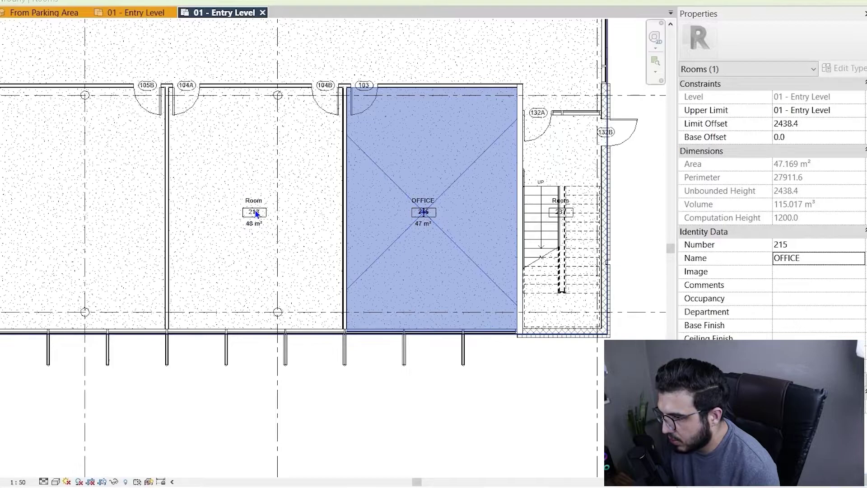
pyautogui.click(260, 217)
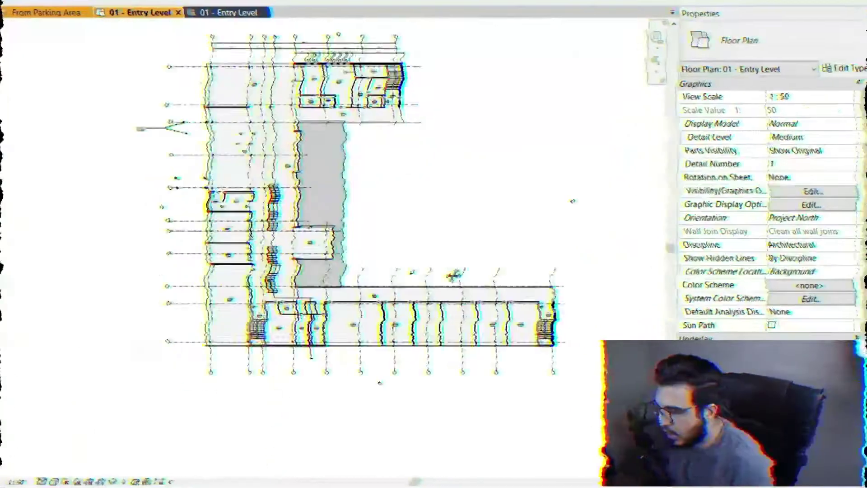
# Examine the room names, numbers and area tags along the classroom wing and across the fully named entry-level plan
pyautogui.moveTo(455, 275); pyautogui.dragTo(466, 331, button='middle')
pyautogui.scroll(2, 394, 223)
pyautogui.moveTo(349, 247); pyautogui.dragTo(260, 92, button='middle')
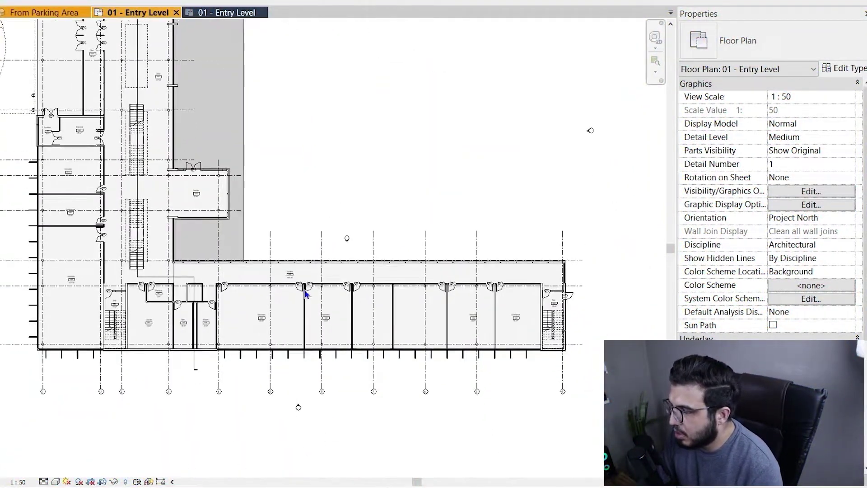
pyautogui.scroll(4, 325, 296)
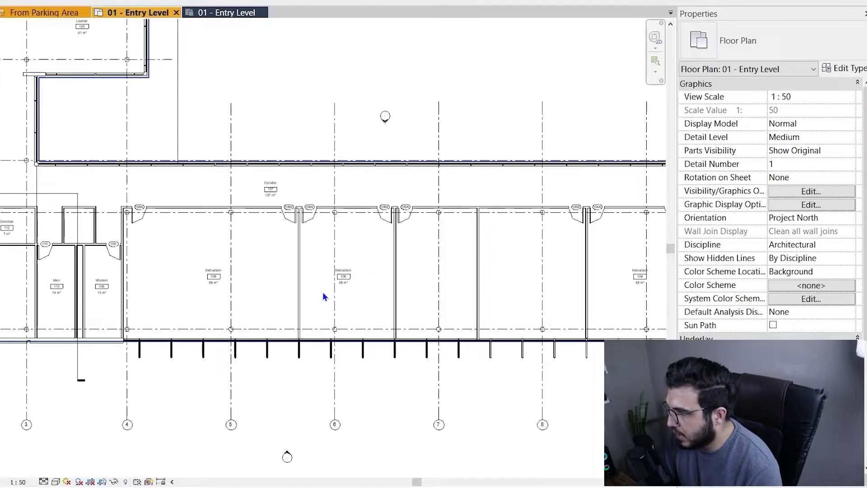
pyautogui.moveTo(462, 313); pyautogui.dragTo(187, 289, button='middle')
pyautogui.scroll(-6, 513, 302)
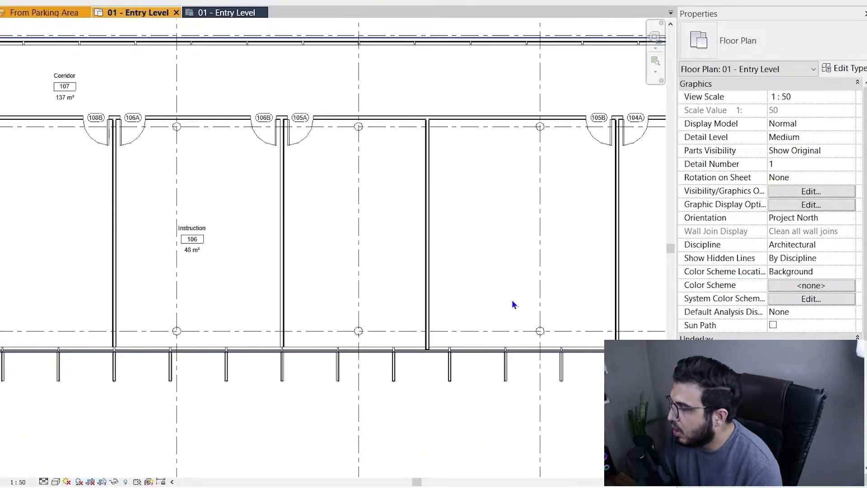
pyautogui.moveTo(391, 361); pyautogui.dragTo(694, 383, button='middle')
pyautogui.scroll(-2, 509, 184)
pyautogui.moveTo(530, 155); pyautogui.dragTo(455, 237, button='middle')
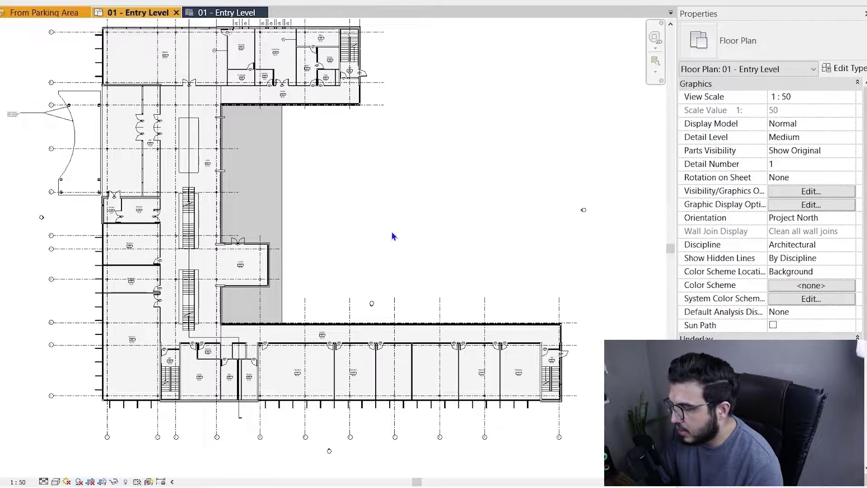
pyautogui.moveTo(392, 236); pyautogui.dragTo(461, 242, button='middle')
pyautogui.scroll(-1, 455, 238)
pyautogui.scroll(3, 490, 245)
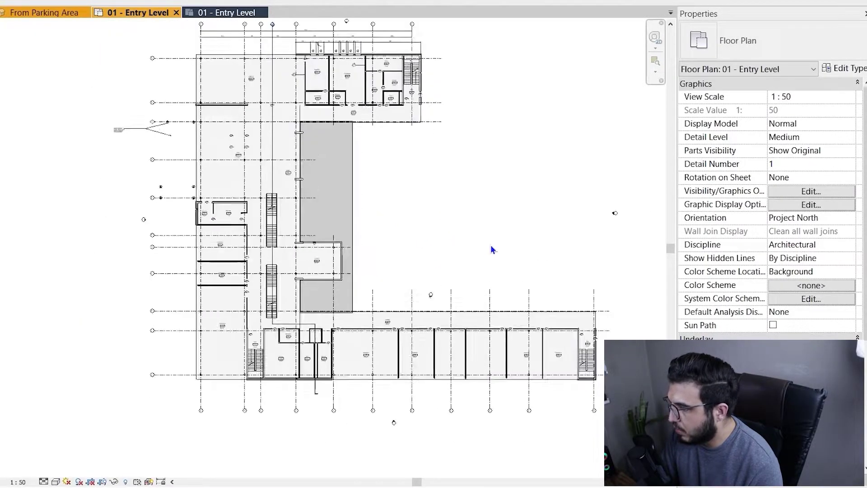
pyautogui.moveTo(426, 293); pyautogui.dragTo(428, 269, button='middle')
pyautogui.scroll(-3, 429, 270)
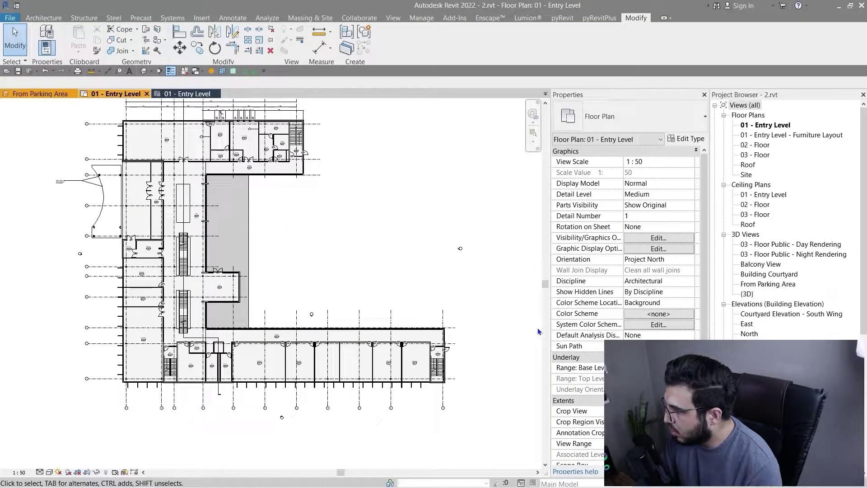
# Place a color fill legend in the blank area beside the courtyard paving, near the lounge
pyautogui.click(224, 20)
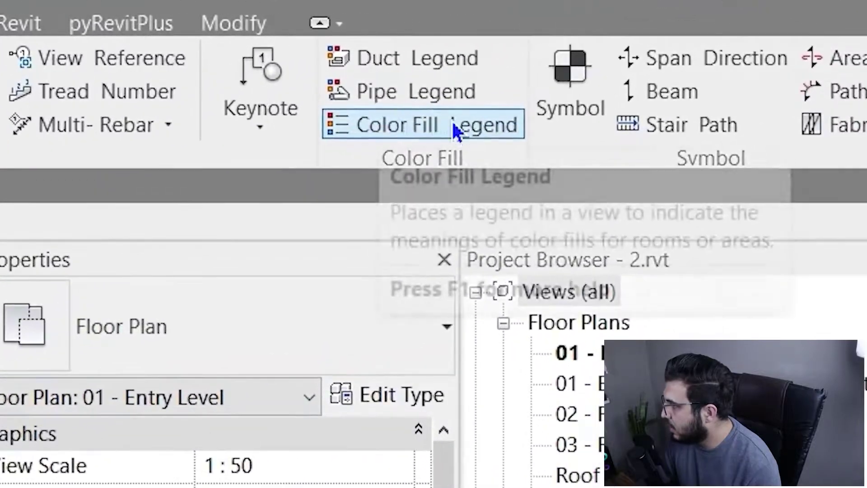
pyautogui.click(432, 132)
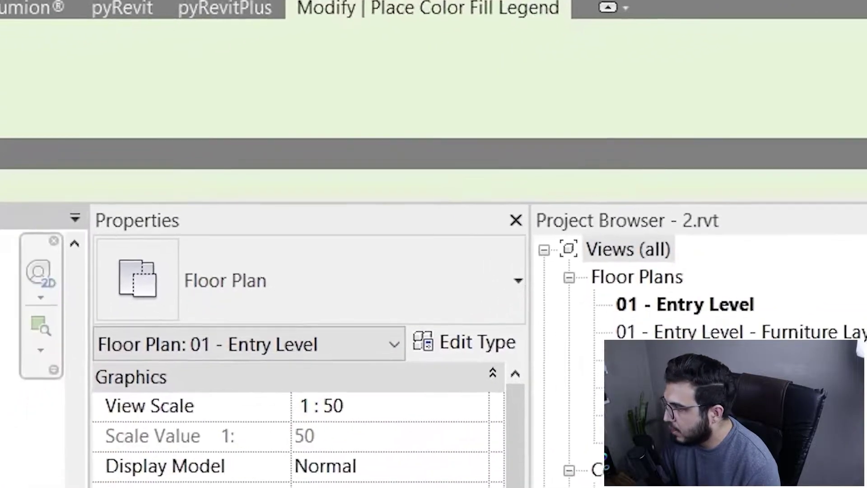
pyautogui.click(105, 291)
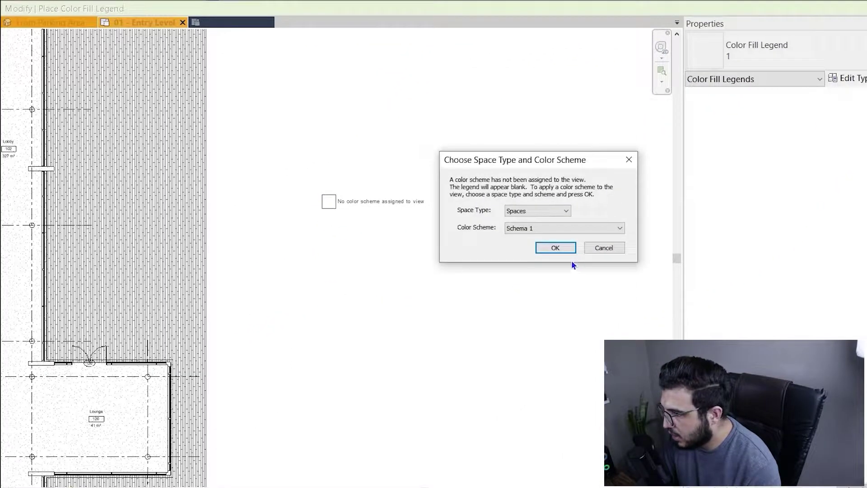
# Assign the Name color scheme to the view with the space type set to Rooms, and deselect the legend
pyautogui.click(545, 215)
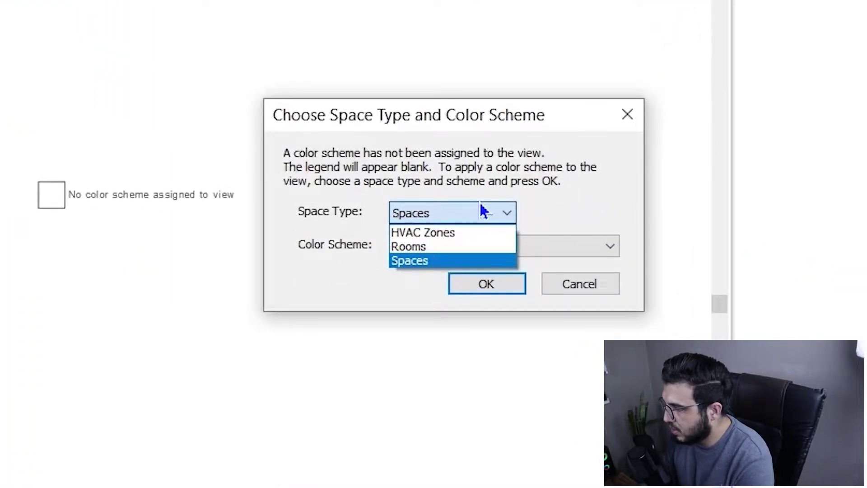
pyautogui.click(468, 249)
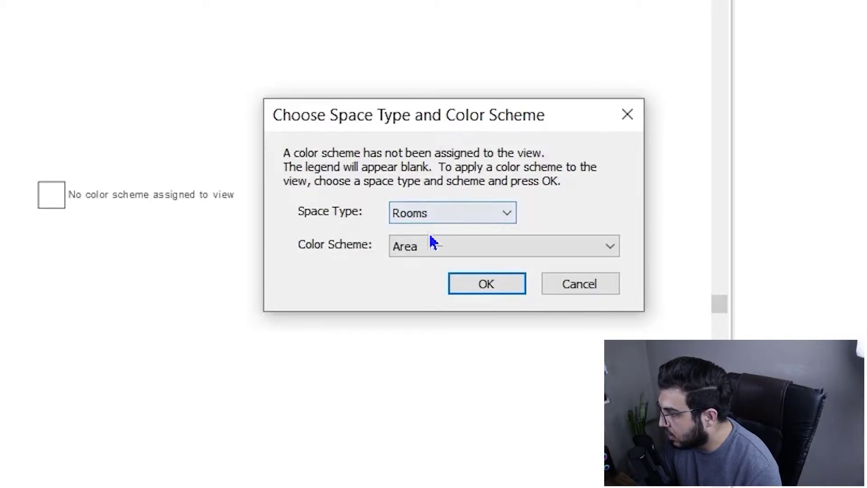
pyautogui.click(440, 249)
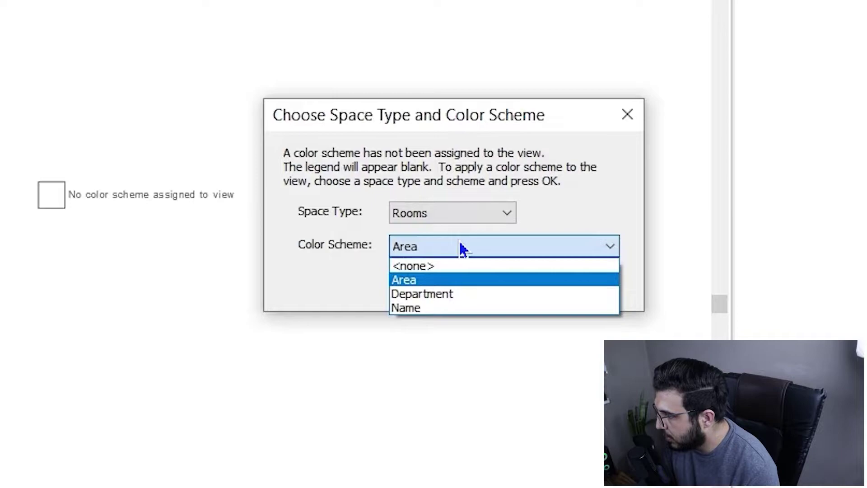
pyautogui.click(444, 267)
pyautogui.click(491, 246)
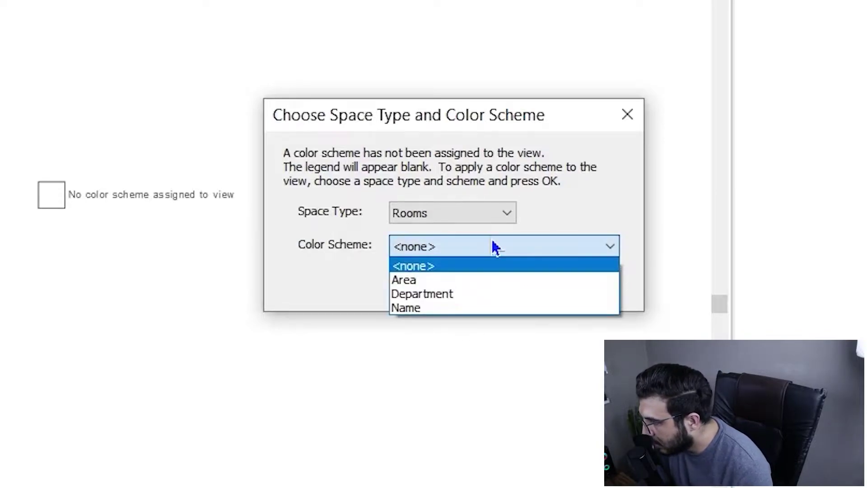
pyautogui.click(459, 307)
pyautogui.click(479, 289)
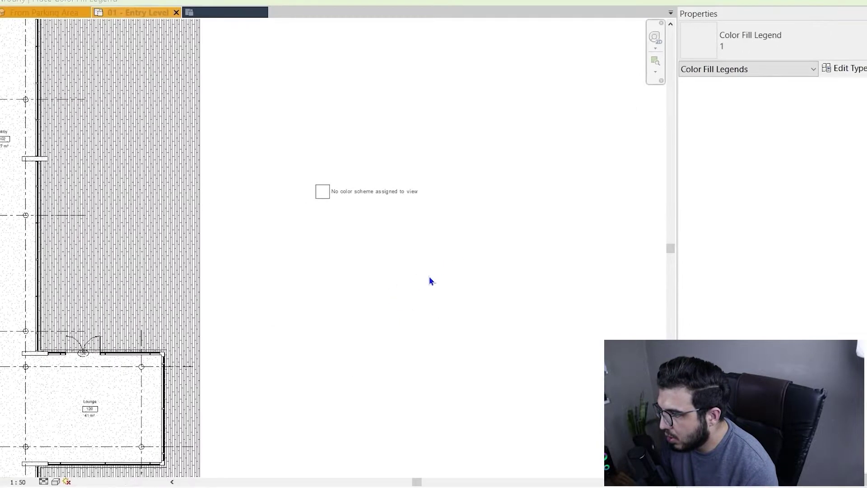
pyautogui.click(429, 278)
pyautogui.scroll(-5, 428, 282)
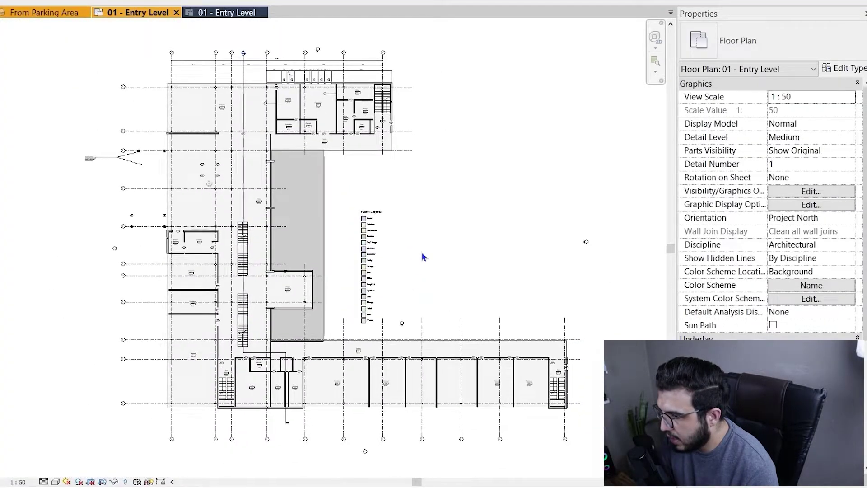
# Examine the color fills of the instruction, corridor and conference rooms against their tagged names
pyautogui.scroll(4, 386, 319)
pyautogui.moveTo(310, 398); pyautogui.dragTo(385, 177, button='middle')
pyautogui.scroll(-3, 383, 177)
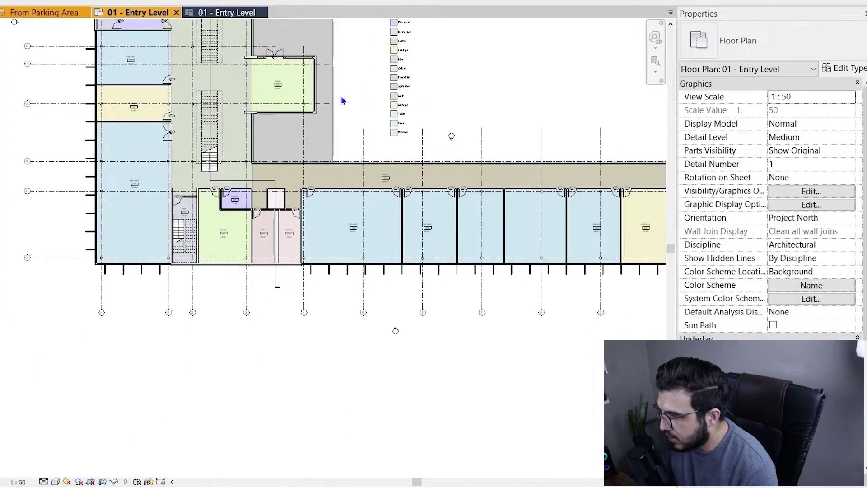
pyautogui.scroll(8, 451, 253)
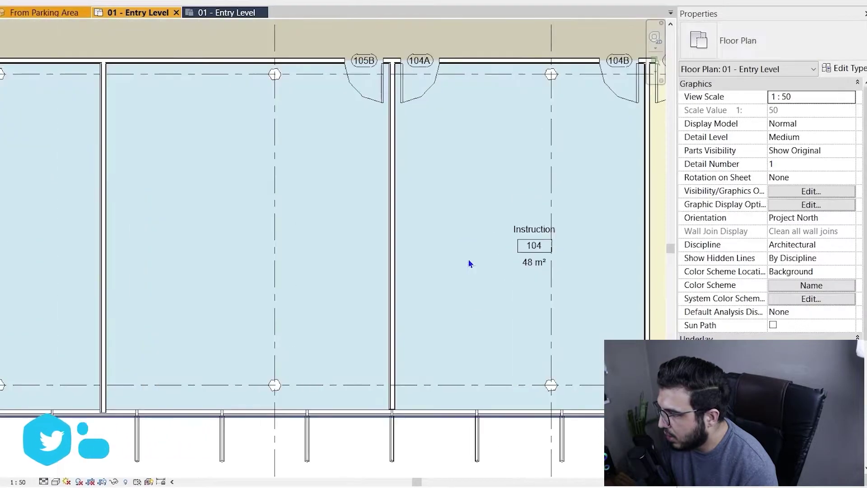
pyautogui.scroll(-5, 497, 252)
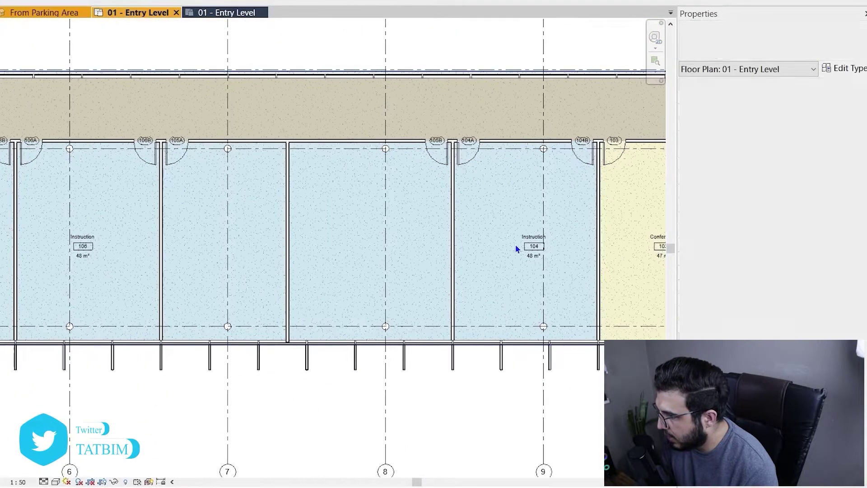
pyautogui.scroll(3, 524, 252)
pyautogui.scroll(-2, 397, 268)
pyautogui.moveTo(178, 319); pyautogui.dragTo(616, 305, button='middle')
pyautogui.scroll(1, 419, 266)
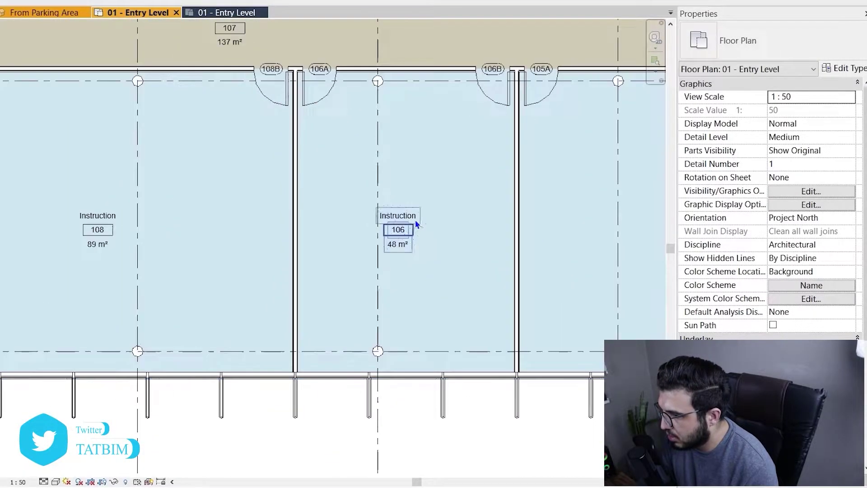
pyautogui.scroll(-5, 413, 221)
pyautogui.scroll(3, 368, 247)
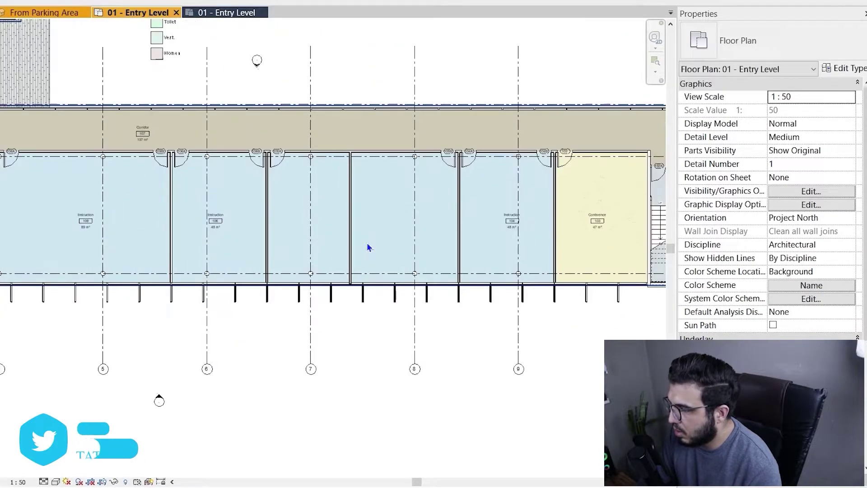
# Shorten the room legend so that its entries wrap into two columns of nine
pyautogui.scroll(-3, 286, 203)
pyautogui.moveTo(286, 203); pyautogui.dragTo(348, 274, button='middle')
pyautogui.scroll(4, 307, 156)
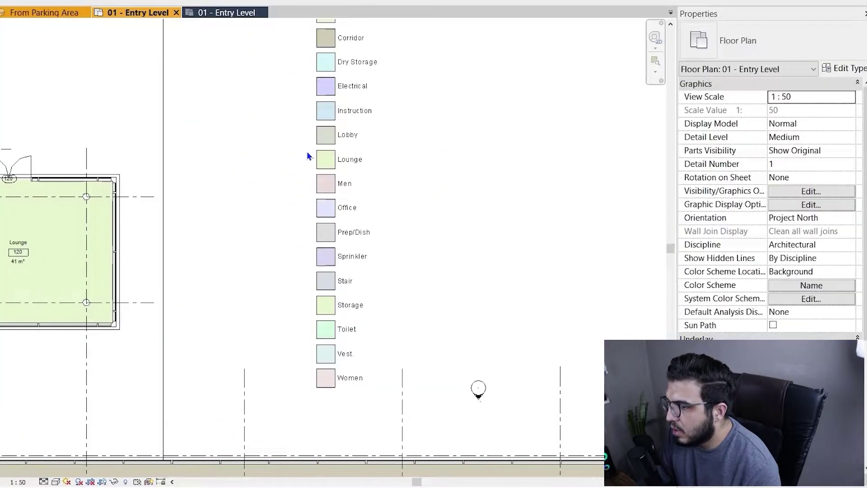
pyautogui.click(307, 156)
pyautogui.scroll(-3, 306, 241)
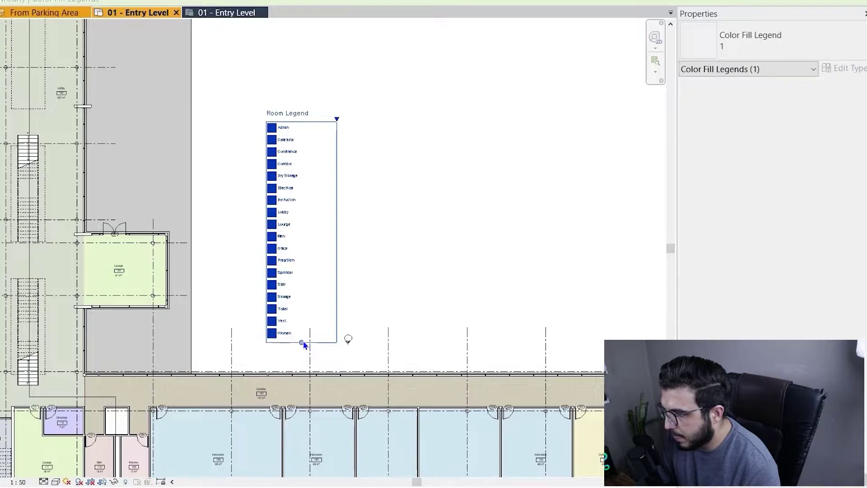
pyautogui.moveTo(287, 174); pyautogui.dragTo(285, 149)
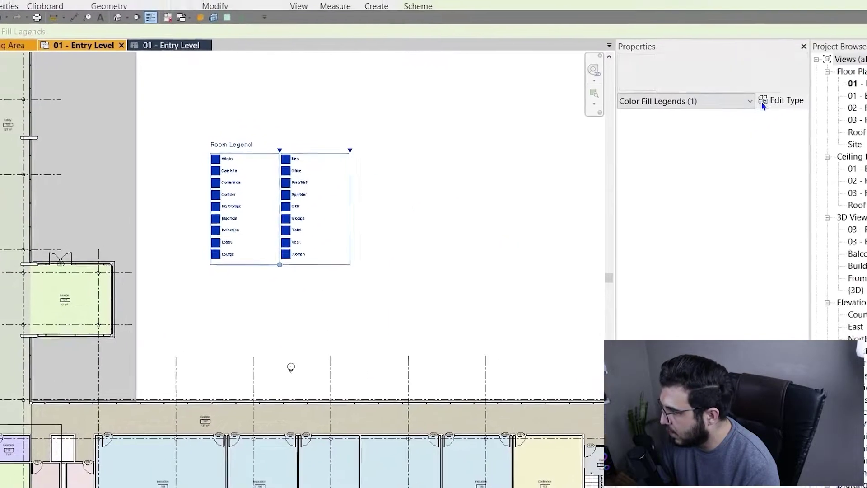
# Review the color fill legend's type properties for swatch size and text, close them, and deselect the legend
pyautogui.click(763, 102)
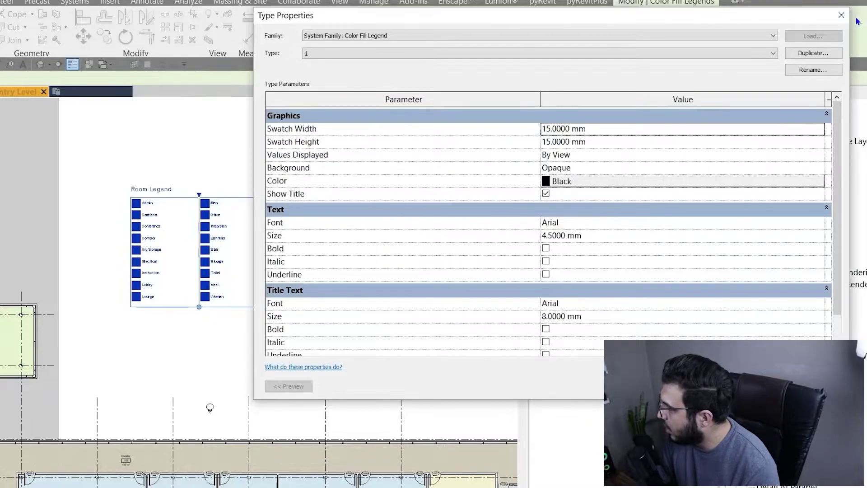
pyautogui.click(841, 15)
pyautogui.click(303, 256)
pyautogui.scroll(-2, 309, 260)
pyautogui.moveTo(279, 402); pyautogui.dragTo(252, 359, button='middle')
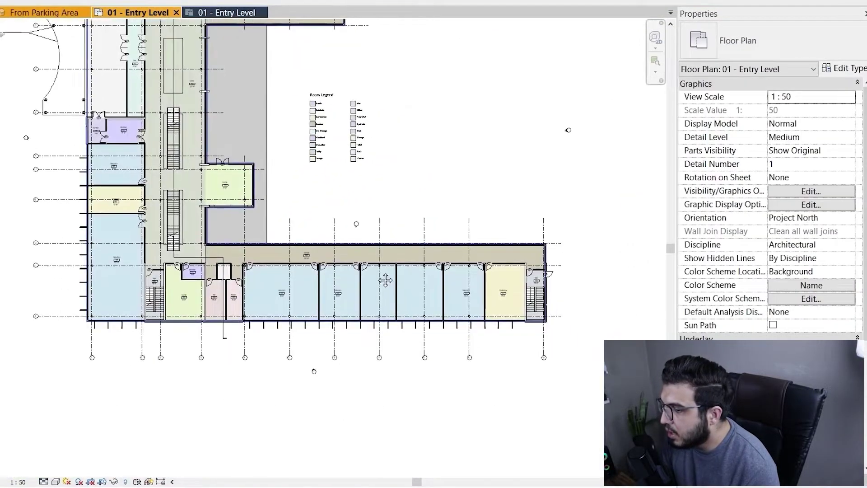
pyautogui.scroll(-2, 358, 183)
pyautogui.scroll(4, 355, 202)
pyautogui.scroll(-5, 355, 208)
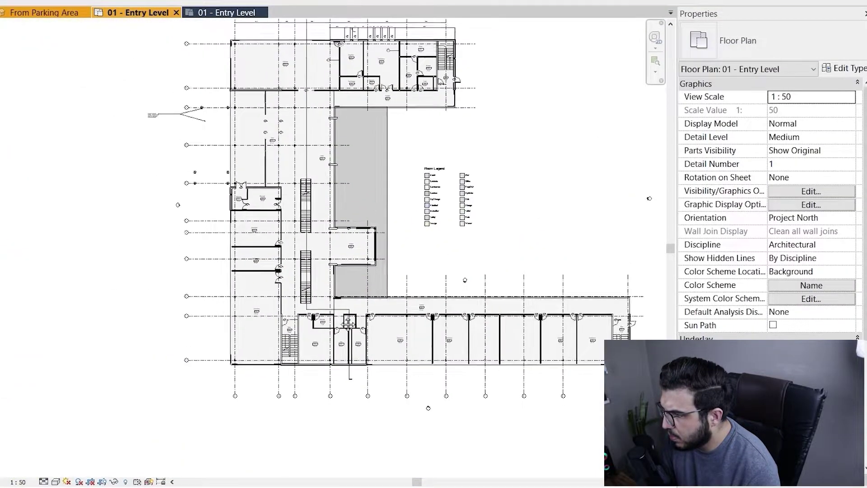
pyautogui.moveTo(348, 322); pyautogui.dragTo(307, 352, button='middle')
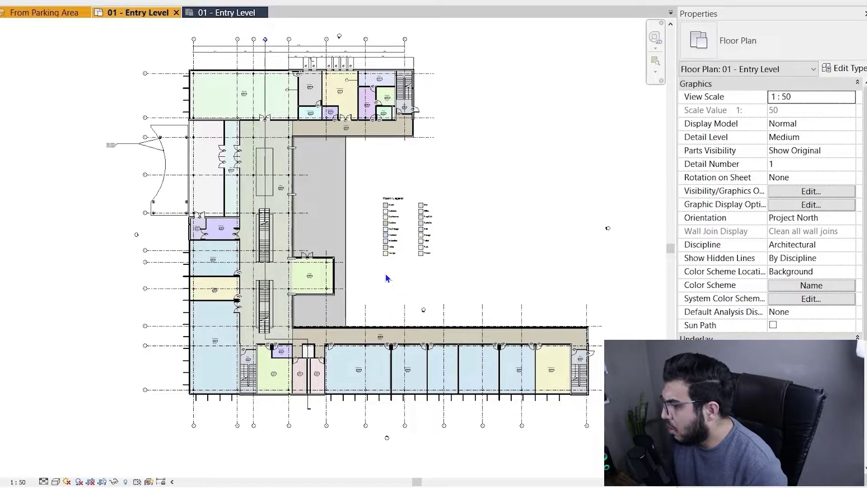
# Examine the name-based color fills of the rooms across all wings of the entry-level plan
pyautogui.scroll(3, 385, 273)
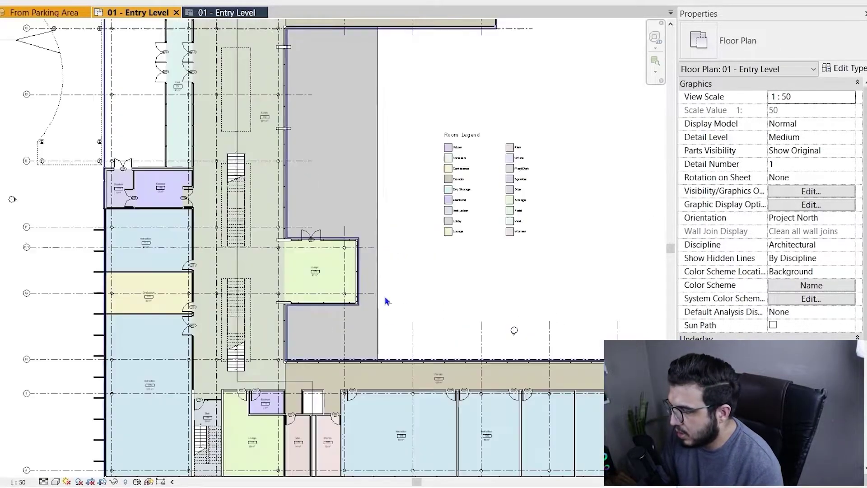
pyautogui.moveTo(437, 337); pyautogui.dragTo(360, 360, button='middle')
pyautogui.scroll(-3, 357, 358)
pyautogui.scroll(2, 379, 330)
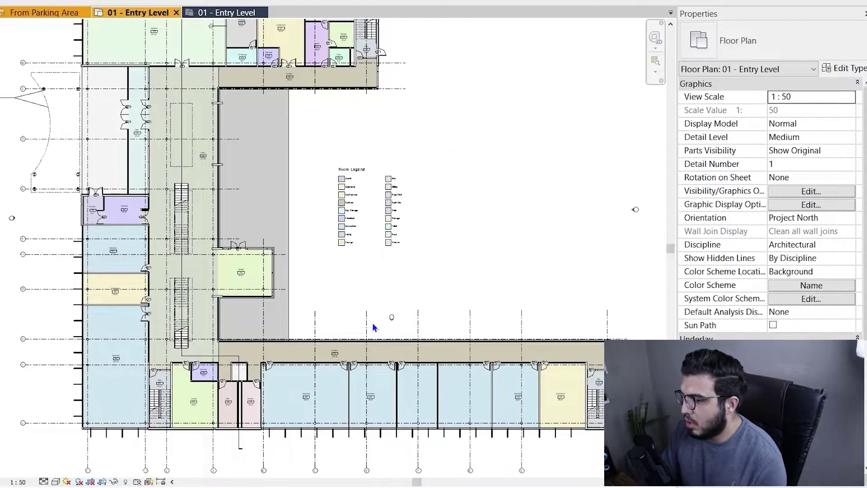
pyautogui.moveTo(352, 350); pyautogui.dragTo(300, 193, button='middle')
pyautogui.scroll(-2, 408, 278)
pyautogui.moveTo(394, 307); pyautogui.dragTo(390, 343, button='middle')
pyautogui.scroll(-2, 391, 343)
pyautogui.moveTo(334, 343); pyautogui.dragTo(368, 340, button='middle')
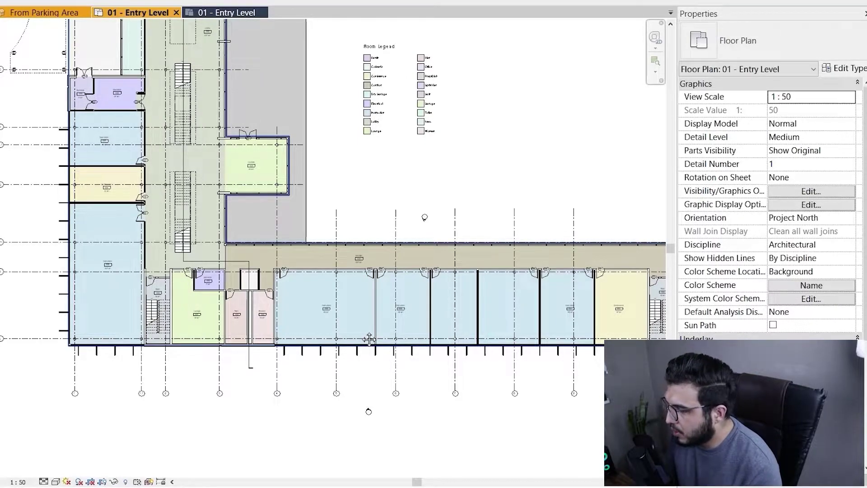
pyautogui.scroll(-4, 374, 372)
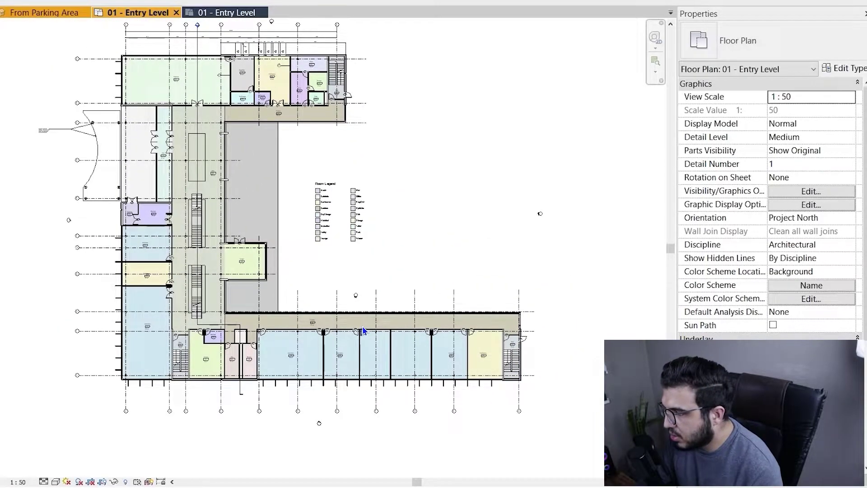
pyautogui.scroll(3, 334, 260)
pyautogui.scroll(-2, 334, 264)
pyautogui.moveTo(266, 251); pyautogui.dragTo(395, 270, button='middle')
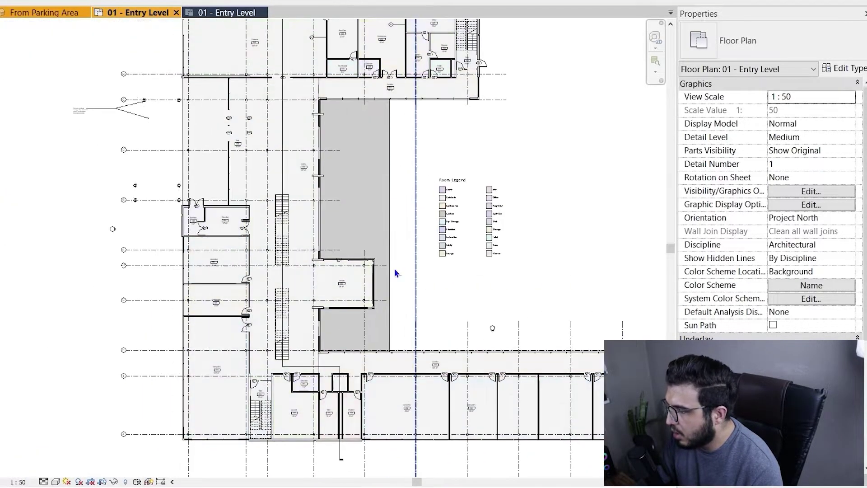
# Switch the room legend's color scheme to Department and deselect the legend
pyautogui.click(519, 244)
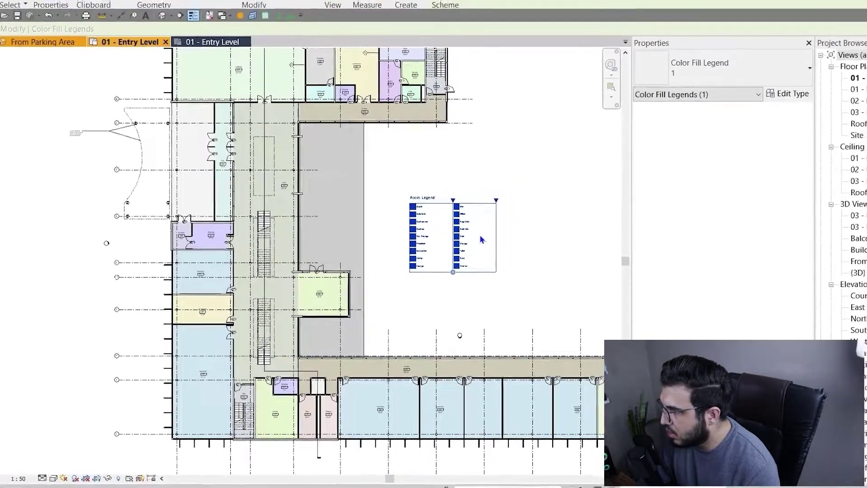
pyautogui.scroll(2, 480, 235)
pyautogui.moveTo(496, 273); pyautogui.dragTo(450, 298, button='middle')
pyautogui.click(388, 42)
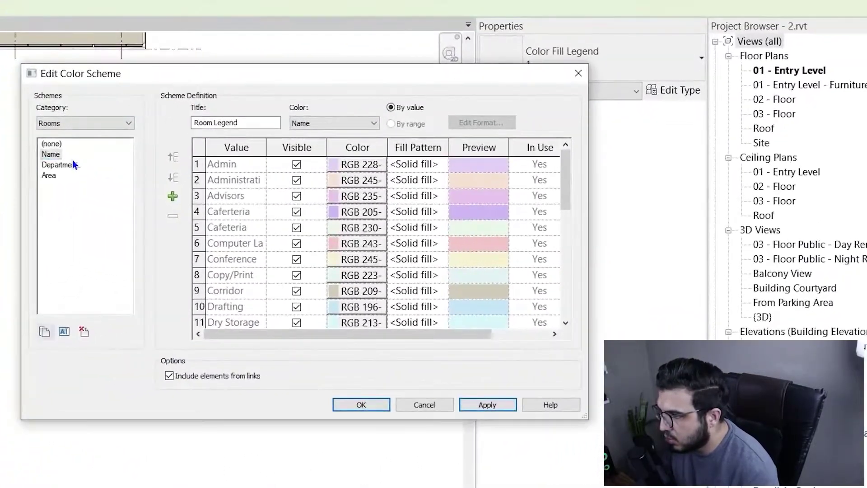
pyautogui.click(168, 179)
pyautogui.click(364, 404)
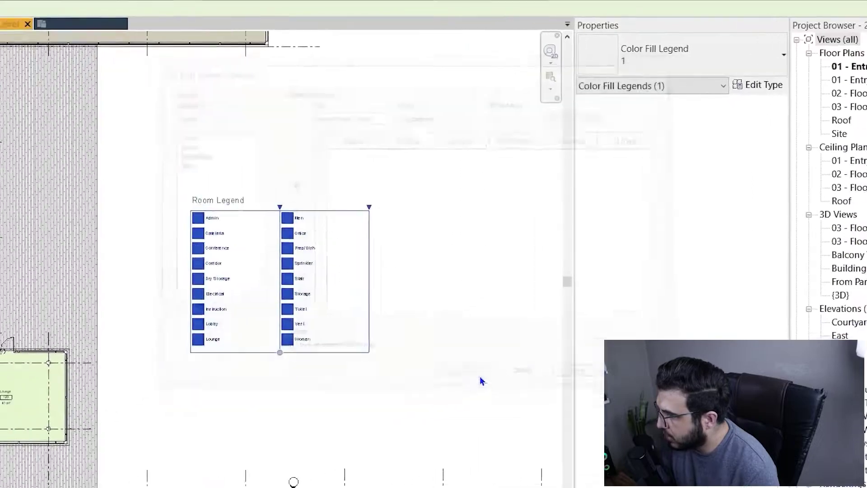
pyautogui.click(547, 284)
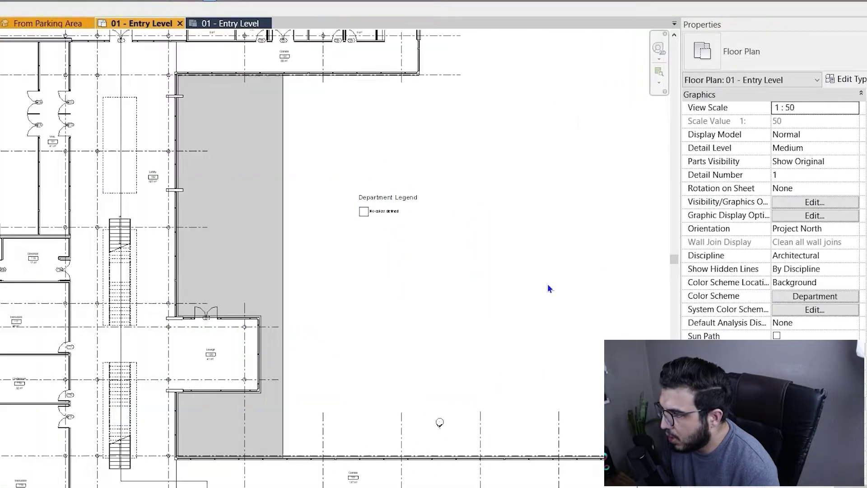
# Set the Department of instruction rooms 106 and 108 together to cOMMERCIAL and clear the selection
pyautogui.scroll(-2, 548, 285)
pyautogui.moveTo(470, 252); pyautogui.dragTo(272, 120, button='middle')
pyautogui.scroll(8, 255, 333)
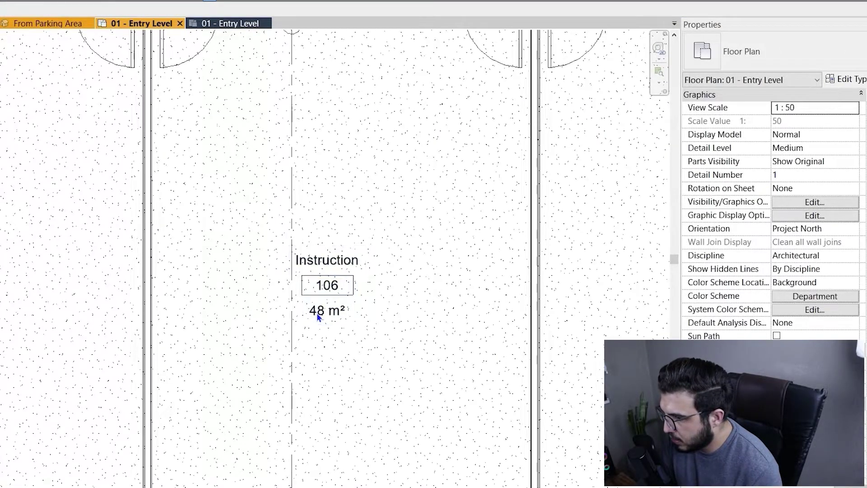
pyautogui.click(317, 316)
pyautogui.scroll(-2, 318, 316)
pyautogui.moveTo(201, 343); pyautogui.dragTo(470, 322, button='middle')
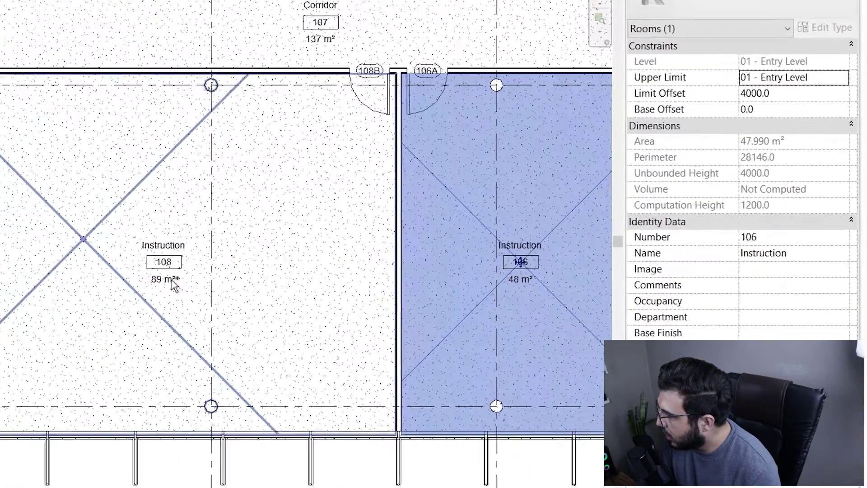
pyautogui.keyDown('ctrl'); pyautogui.click(175, 284); pyautogui.keyUp('ctrl')
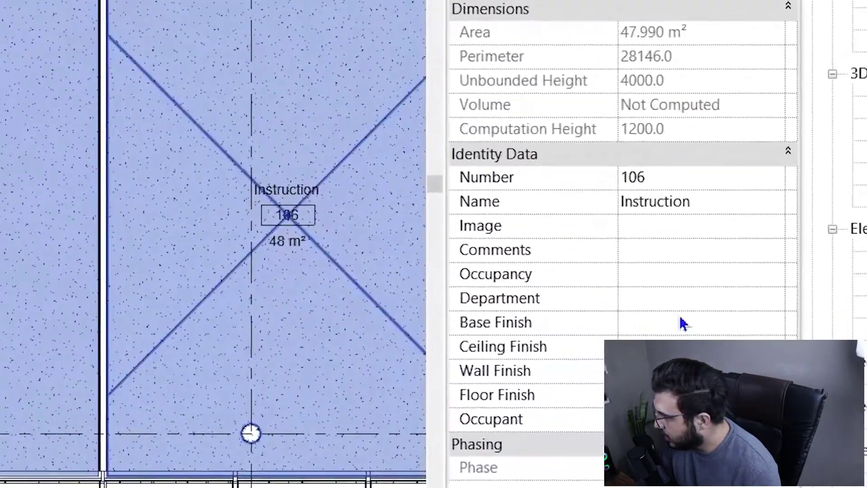
pyautogui.click(782, 317)
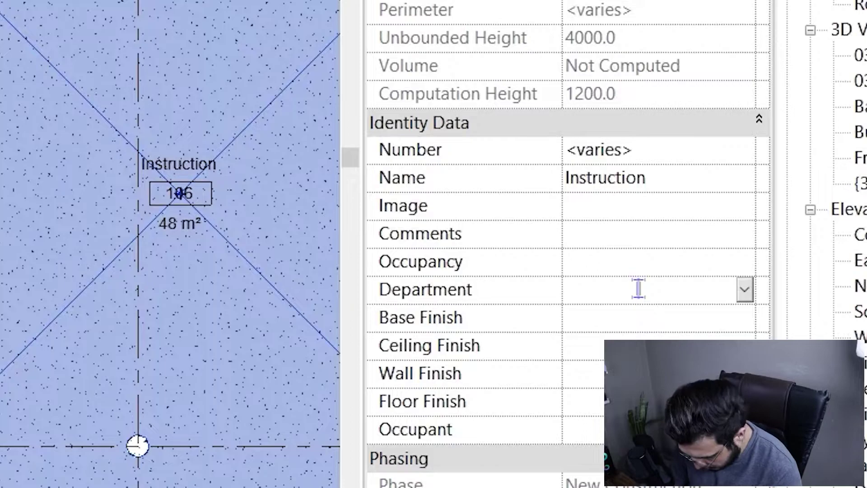
pyautogui.write('cOMME')
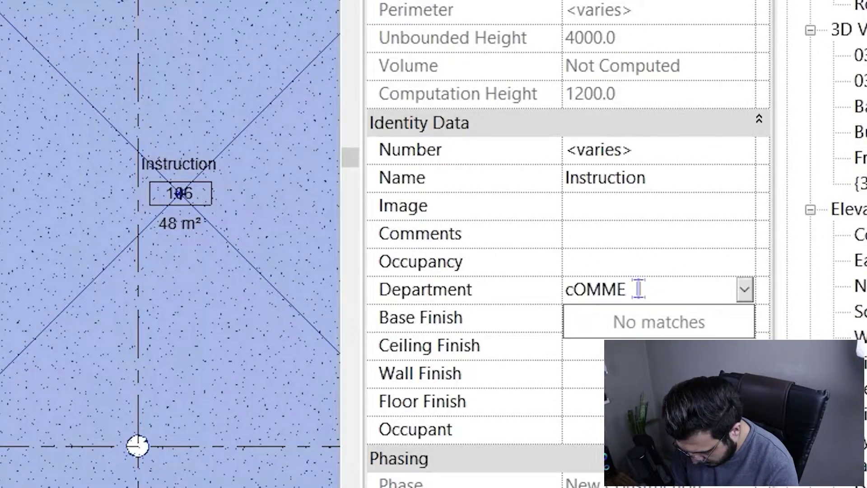
pyautogui.write('RCIAL')
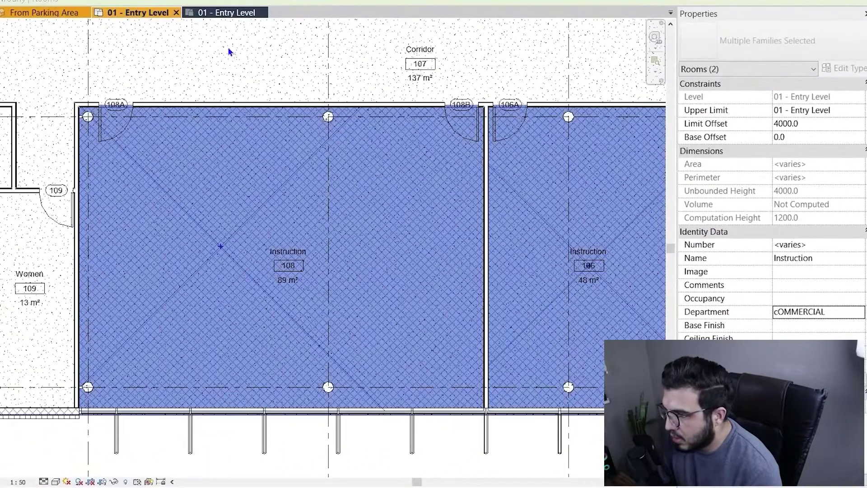
pyautogui.click(230, 52)
pyautogui.scroll(-2, 229, 51)
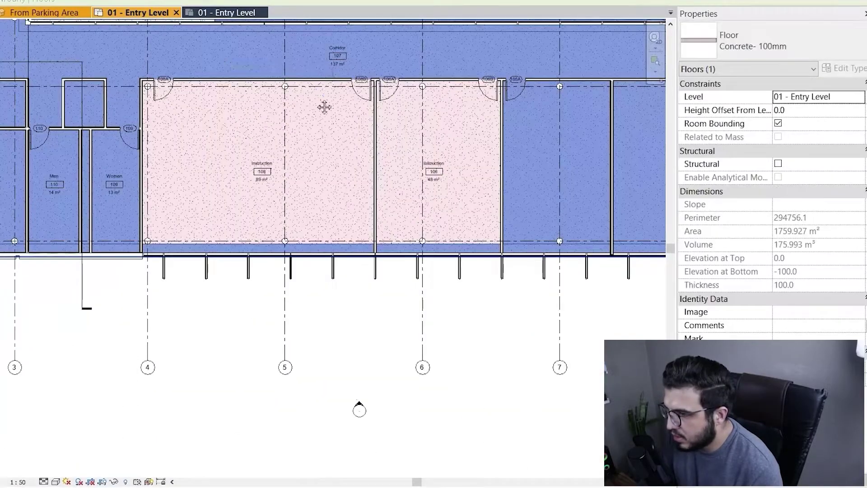
pyautogui.moveTo(396, 95); pyautogui.dragTo(400, 265, button='middle')
pyautogui.click(441, 251)
pyautogui.press('Escape')
# Examine the department color fill of instruction rooms 106 and 108 against the rest of the plan and the legend
pyautogui.scroll(-5, 442, 254)
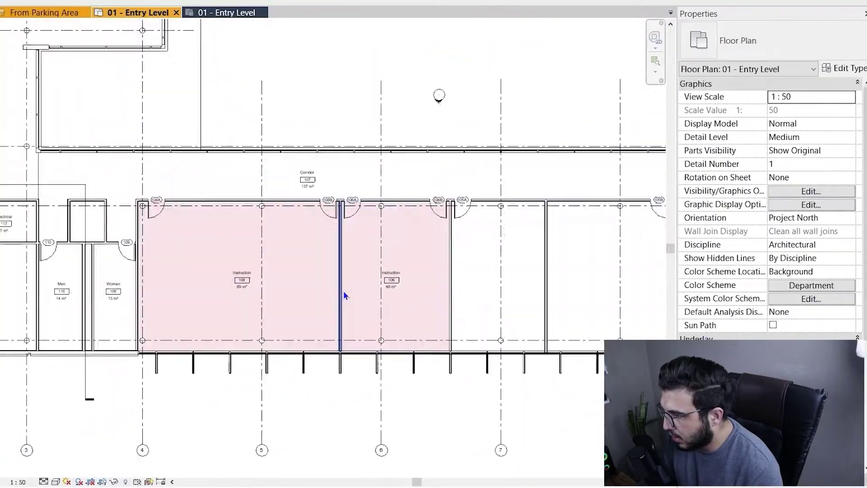
pyautogui.scroll(-2, 291, 270)
pyautogui.moveTo(255, 271); pyautogui.dragTo(404, 377, button='middle')
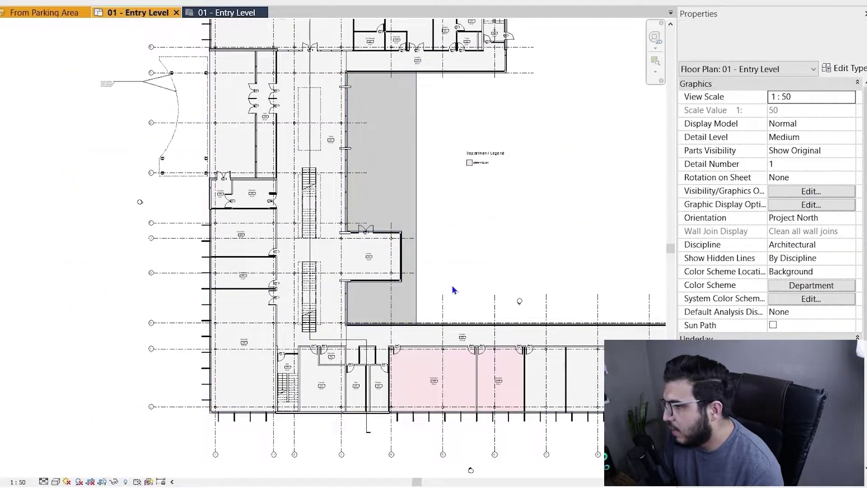
pyautogui.moveTo(477, 282)
pyautogui.mouseDown(button='middle')
pyautogui.moveTo(415, 329)
pyautogui.moveTo(434, 371)
pyautogui.moveTo(416, 352)
pyautogui.moveTo(412, 368)
pyautogui.mouseUp(button='middle')
pyautogui.scroll(3, 344, 286)
pyautogui.moveTo(347, 322); pyautogui.dragTo(340, 181, button='middle')
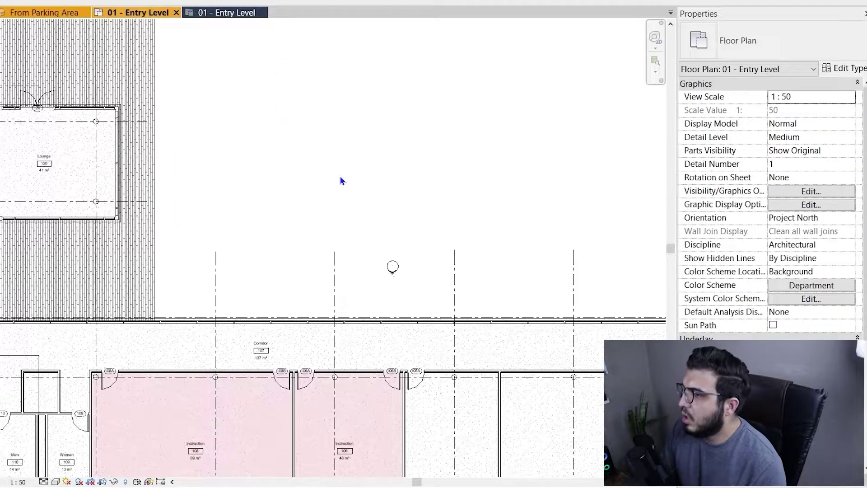